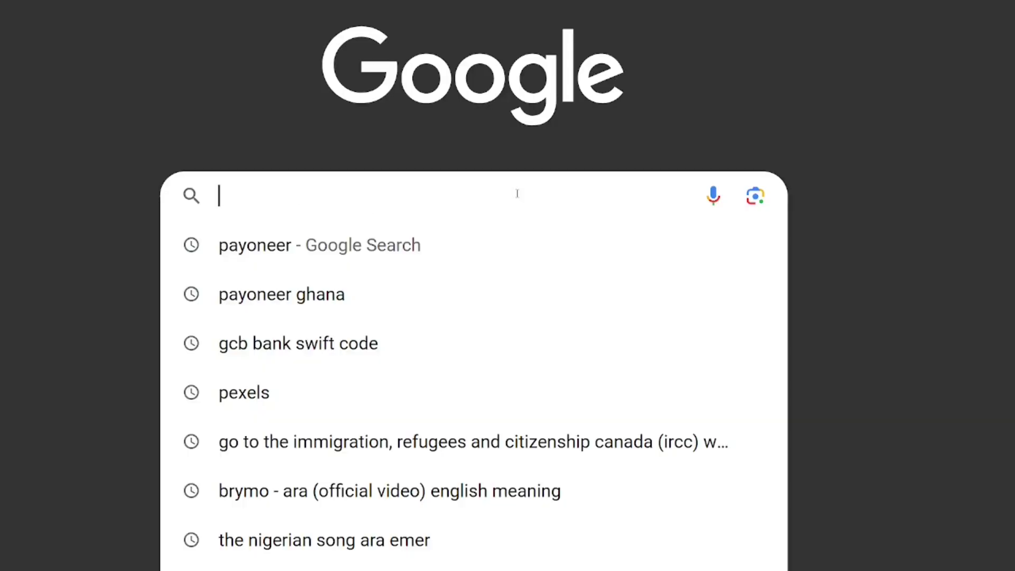
- Search Google for 'payoneer' and open the official Payoneer website from the results
{"action": "type", "text": "payo"}
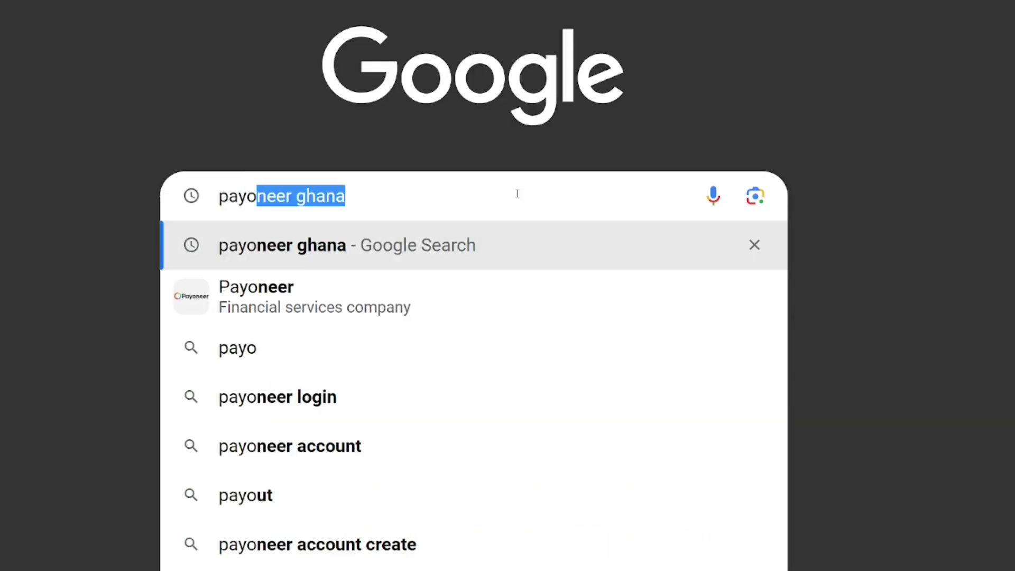
{"action": "type", "text": "neer"}
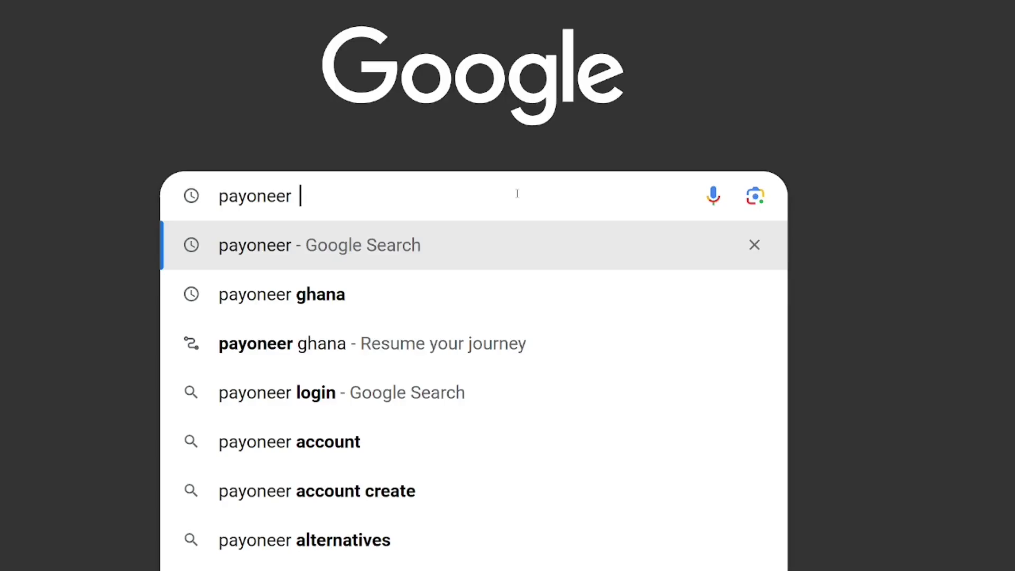
{"action": "key", "text": "Return"}
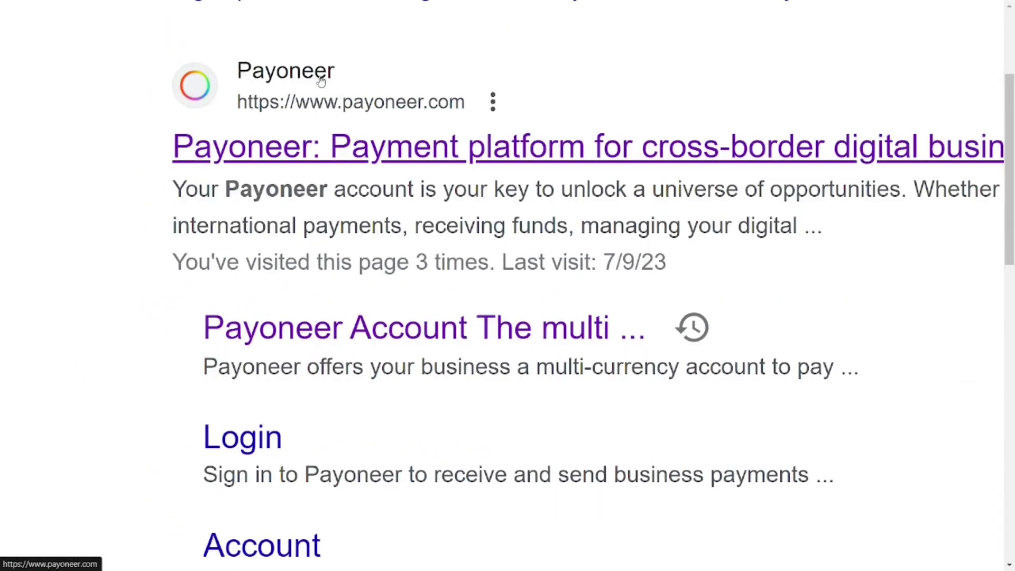
{"action": "left_click", "coordinate": [303, 84]}
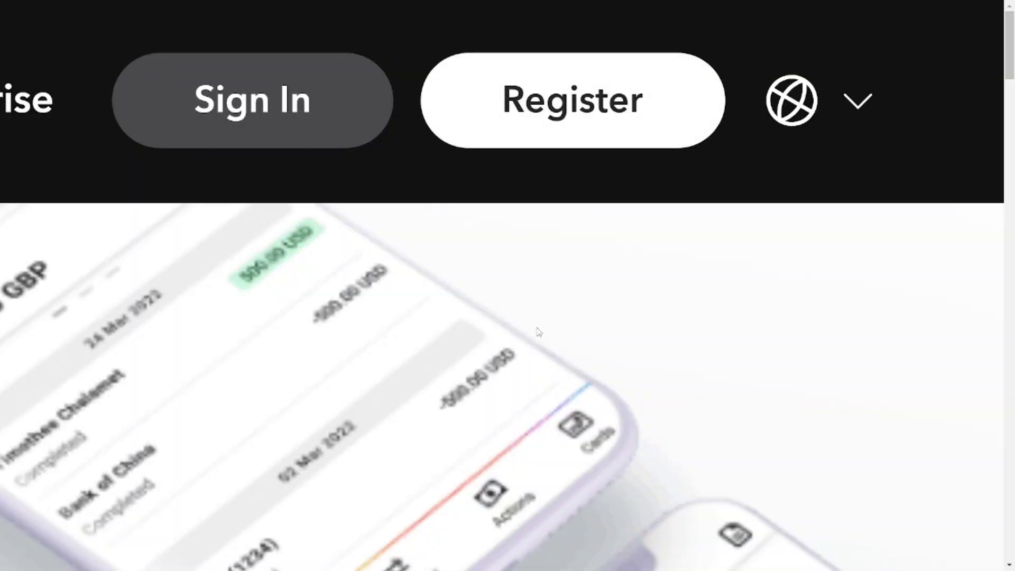
- Register as an Individual who sends and receives global payments, via the Online seller option
{"action": "left_click", "coordinate": [563, 112]}
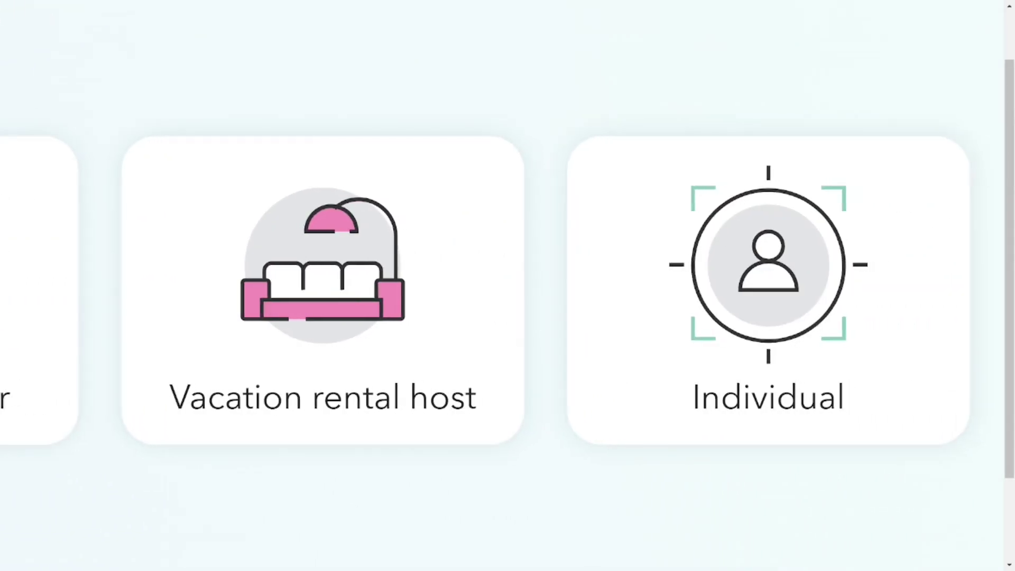
{"action": "left_click", "coordinate": [614, 332]}
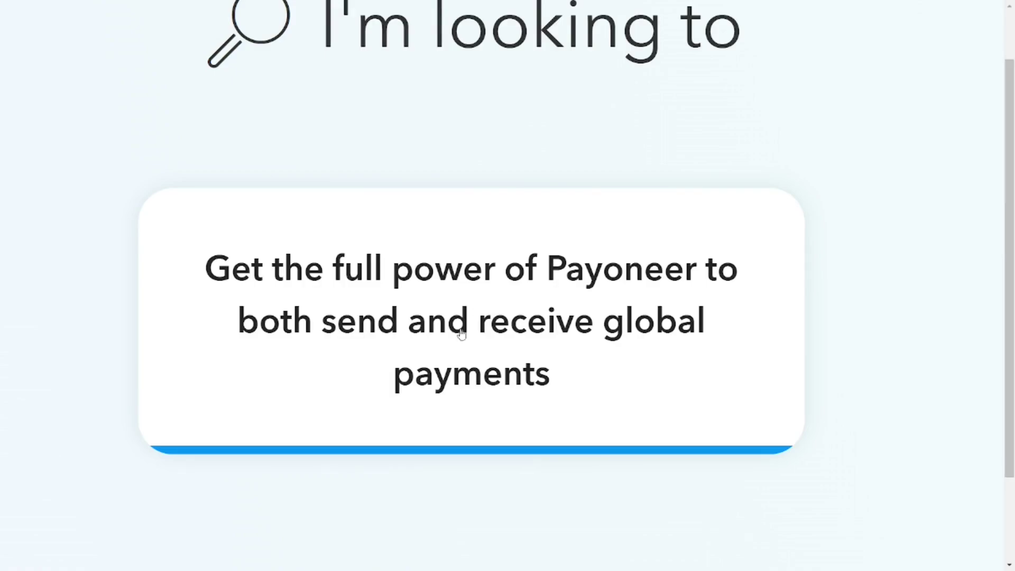
{"action": "left_click", "coordinate": [497, 317]}
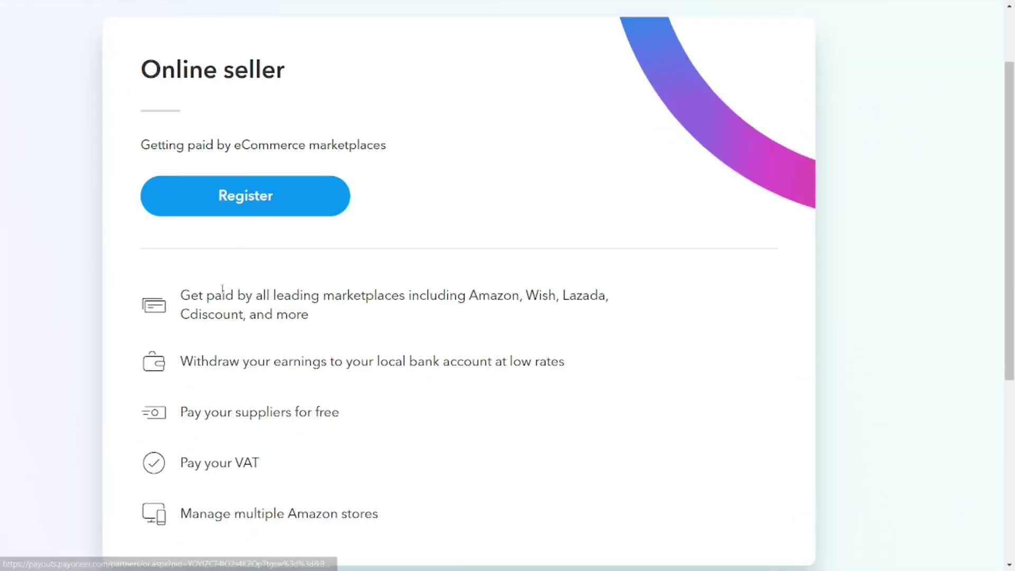
{"action": "left_click", "coordinate": [240, 200]}
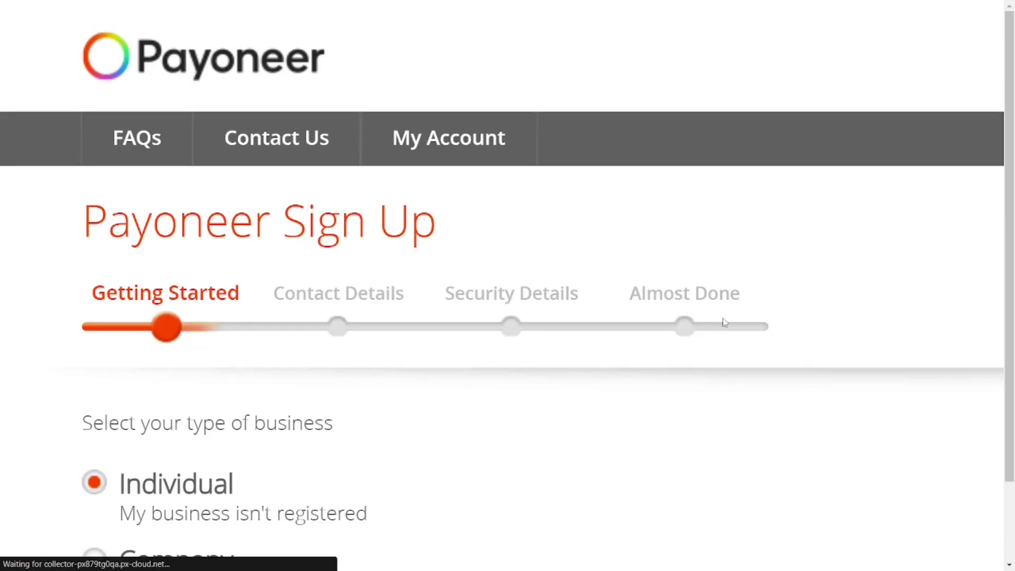
- Choose Company as the business type and review the authorized representative detail fields
{"action": "scroll", "coordinate": [528, 318], "scroll_direction": "down", "scroll_amount": 5}
{"action": "scroll", "coordinate": [514, 269], "scroll_direction": "down", "scroll_amount": 2}
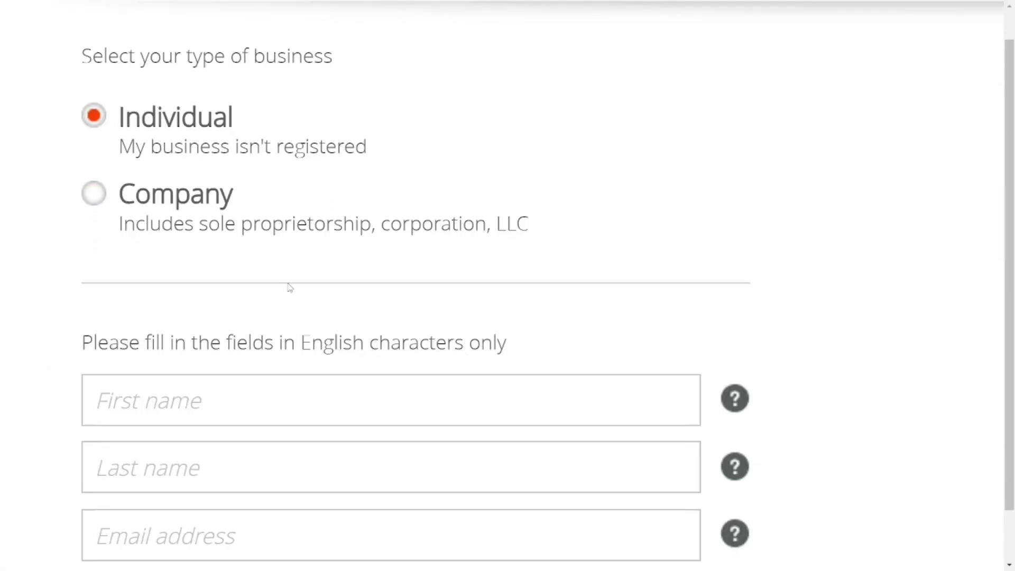
{"action": "left_click", "coordinate": [99, 204]}
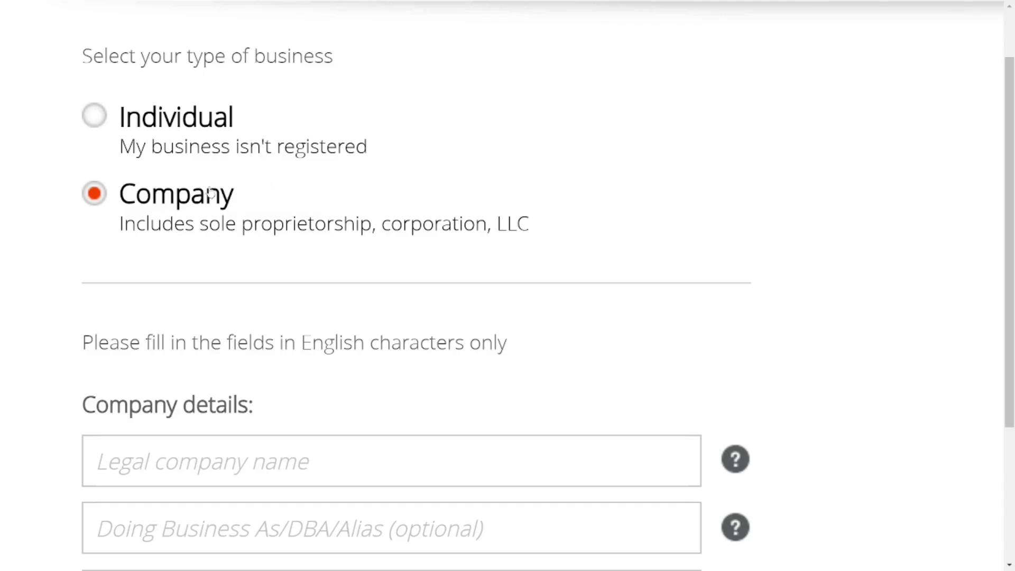
{"action": "scroll", "coordinate": [247, 241], "scroll_direction": "down", "scroll_amount": 6}
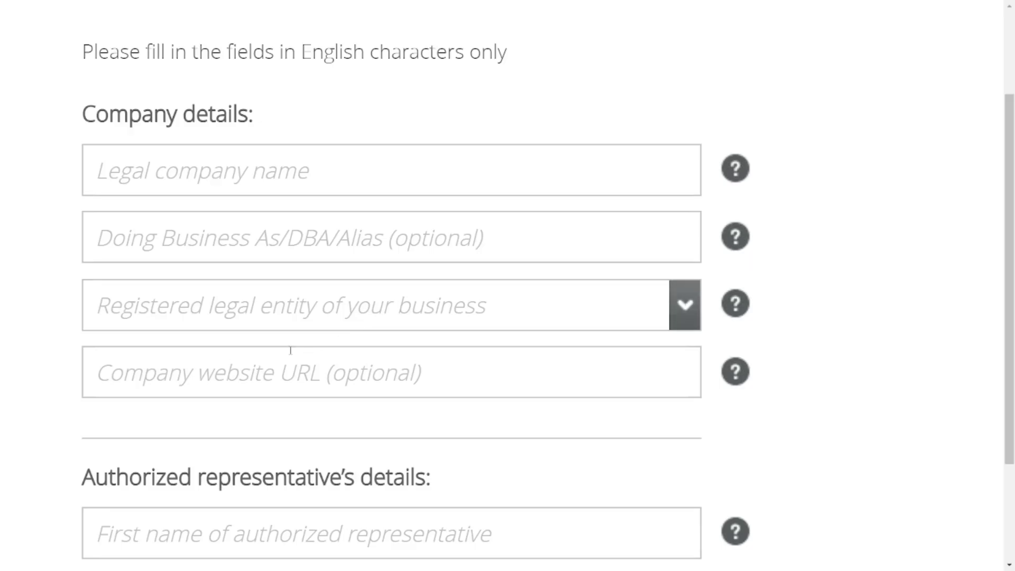
{"action": "scroll", "coordinate": [271, 364], "scroll_direction": "down", "scroll_amount": 7}
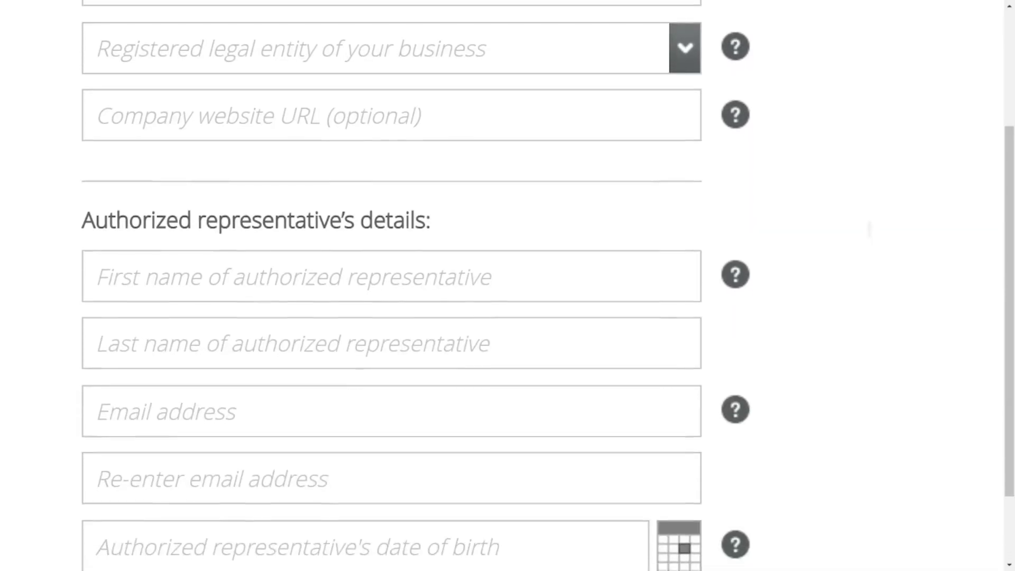
{"action": "scroll", "coordinate": [259, 115], "scroll_direction": "down", "scroll_amount": 1}
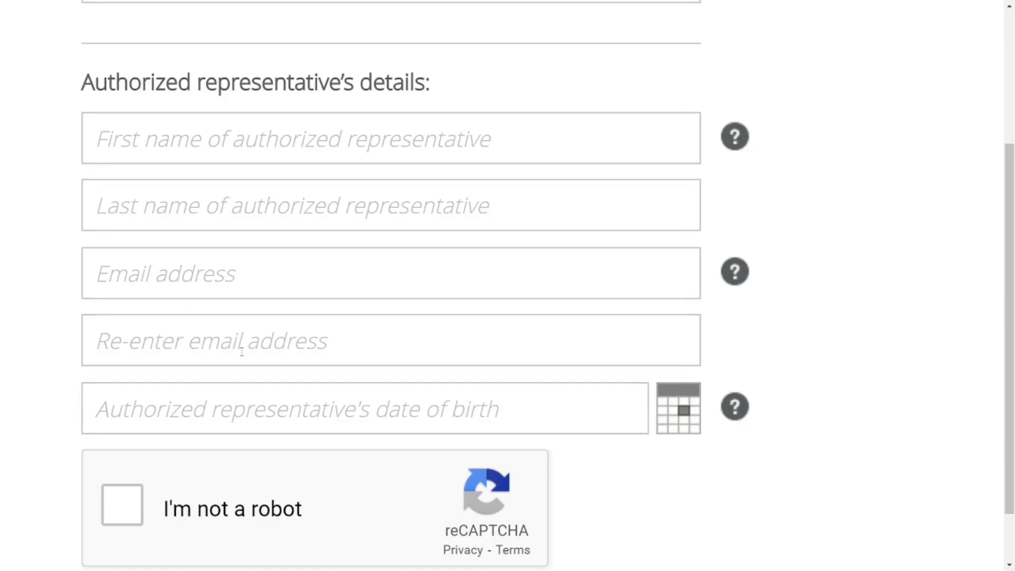
{"action": "scroll", "coordinate": [287, 402], "scroll_direction": "down", "scroll_amount": 5}
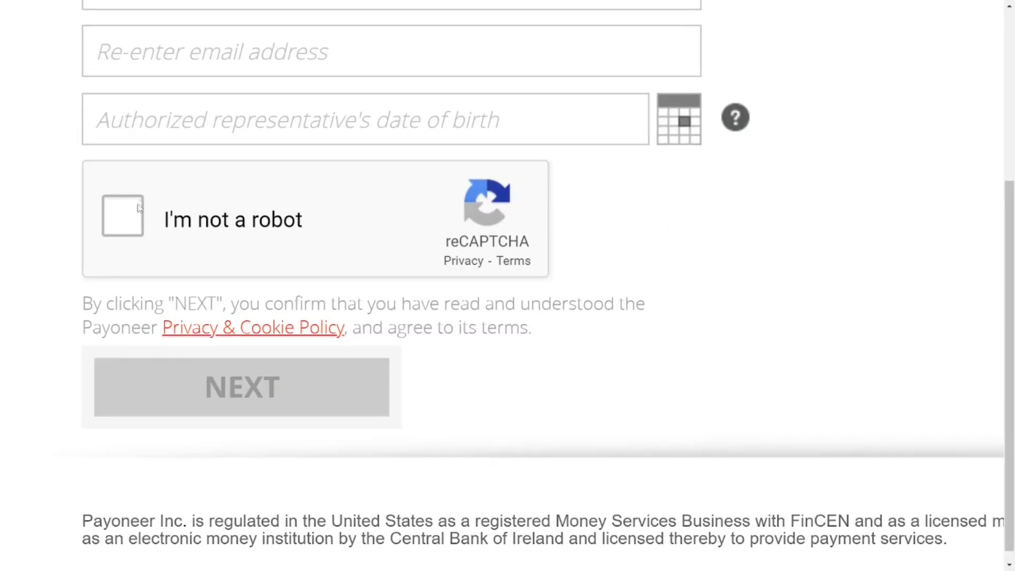
{"action": "scroll", "coordinate": [630, 303], "scroll_direction": "up", "scroll_amount": 20}
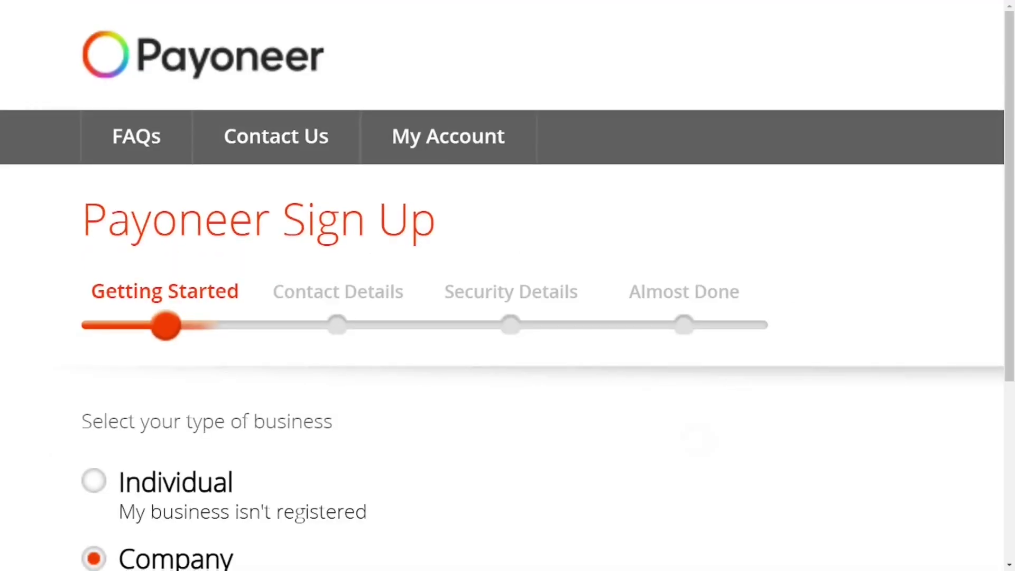
{"action": "scroll", "coordinate": [508, 286], "scroll_direction": "down", "scroll_amount": 2}
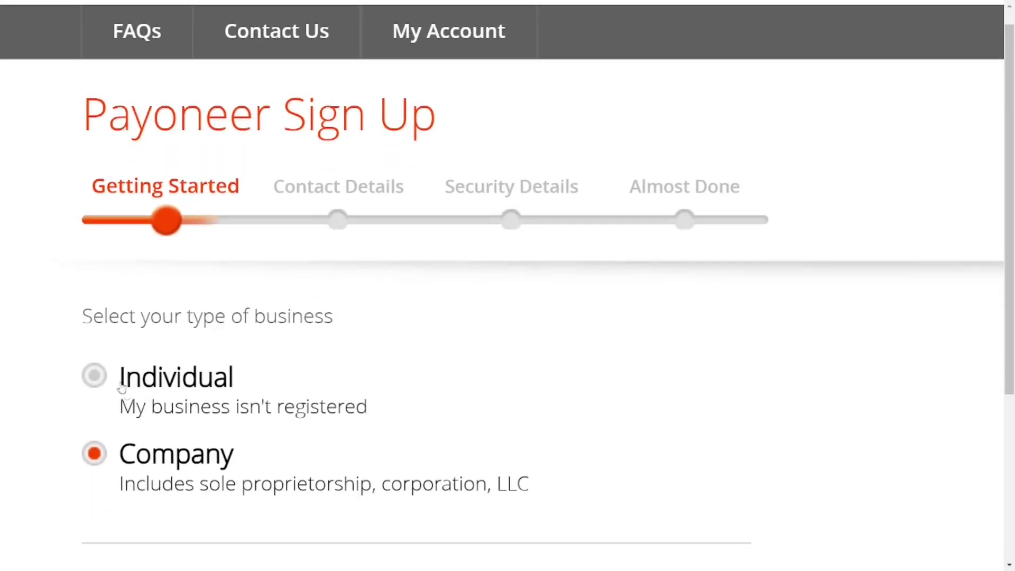
- Switch the business type back to Individual and move on past the name and email fields
{"action": "left_click", "coordinate": [97, 376]}
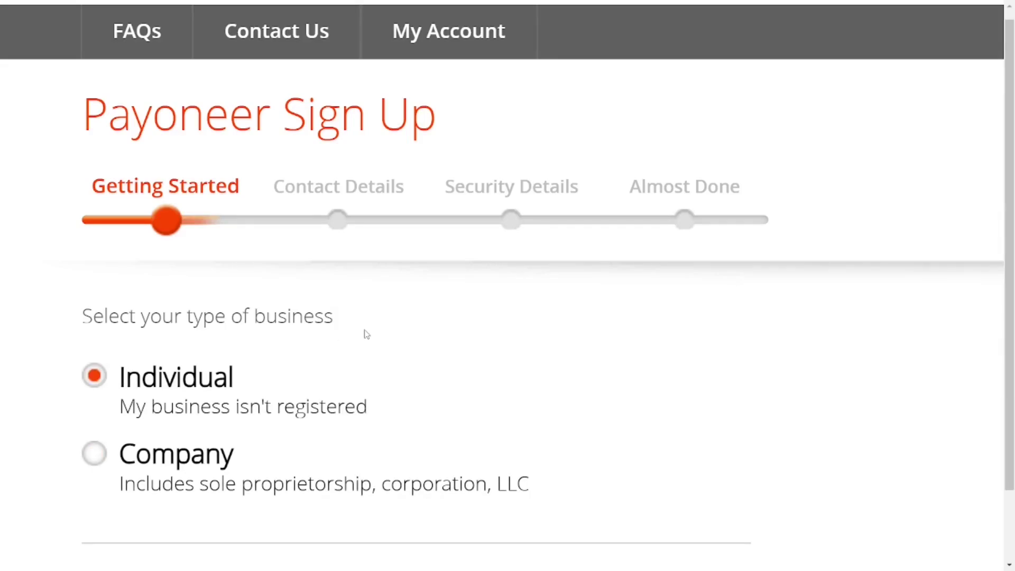
{"action": "scroll", "coordinate": [646, 431], "scroll_direction": "down", "scroll_amount": 10}
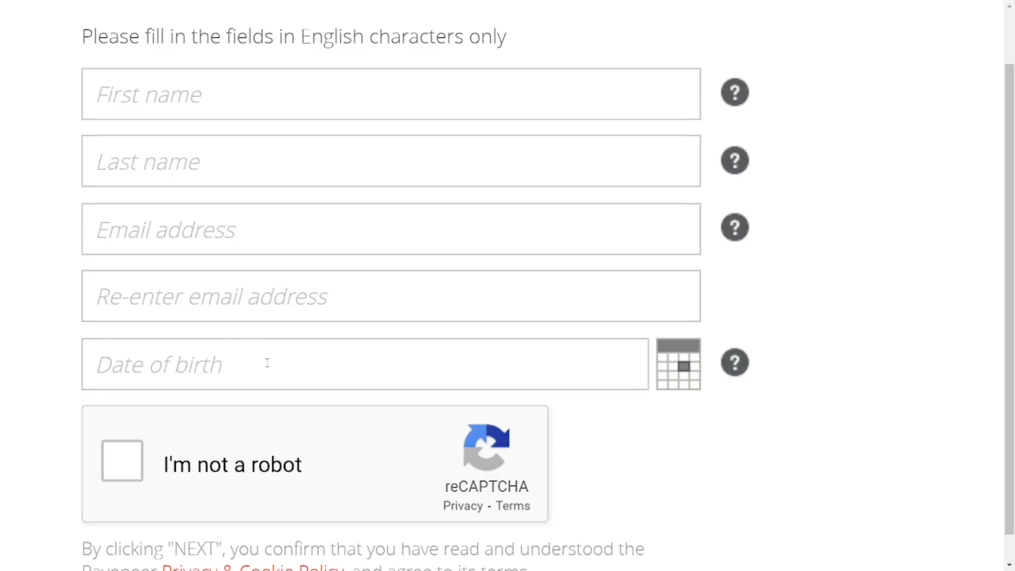
{"action": "scroll", "coordinate": [266, 364], "scroll_direction": "down", "scroll_amount": 5}
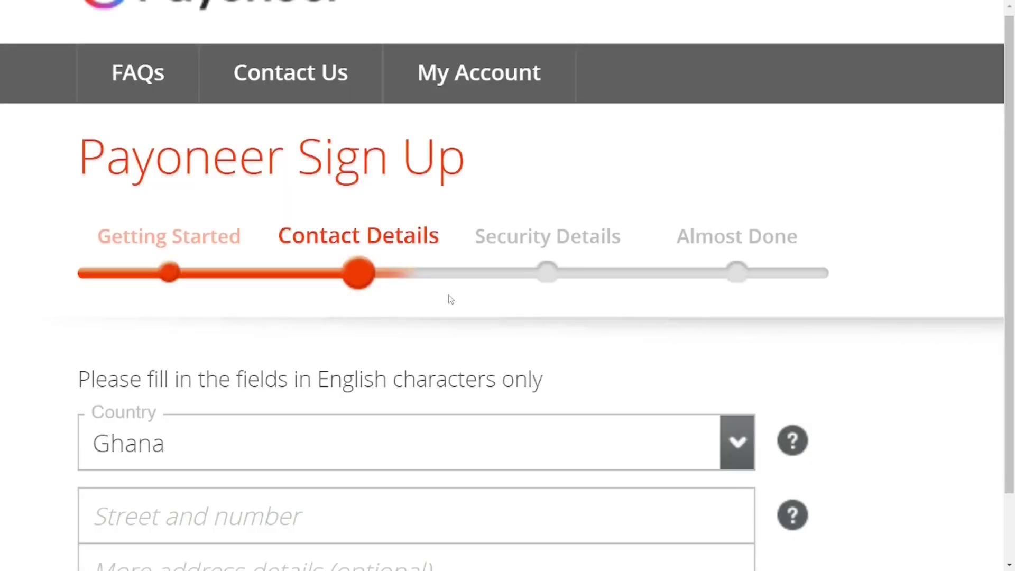
- Keep Ghana as the country and pass through the street and extra address fields
{"action": "scroll", "coordinate": [450, 299], "scroll_direction": "down", "scroll_amount": 5}
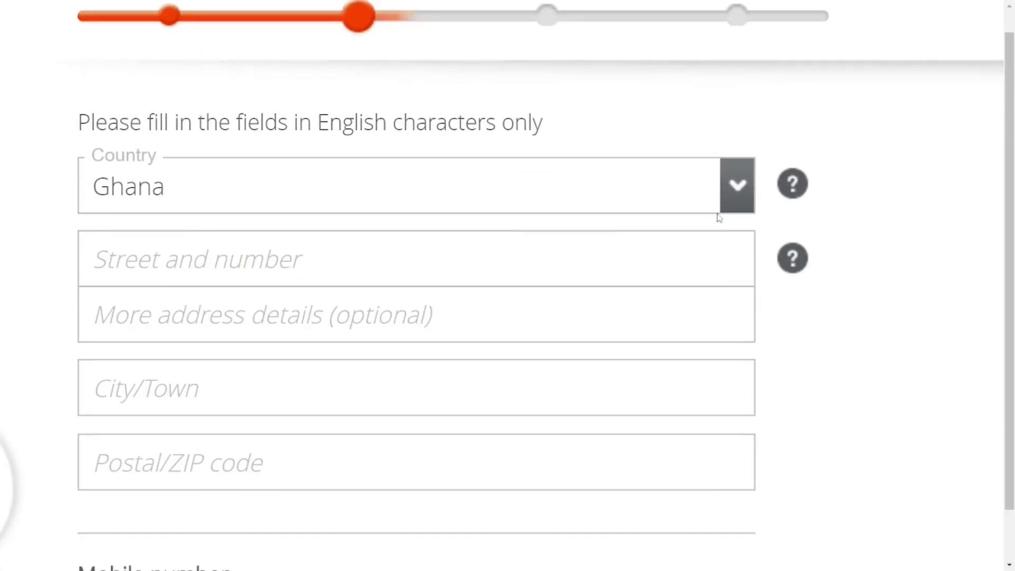
{"action": "left_click", "coordinate": [737, 186]}
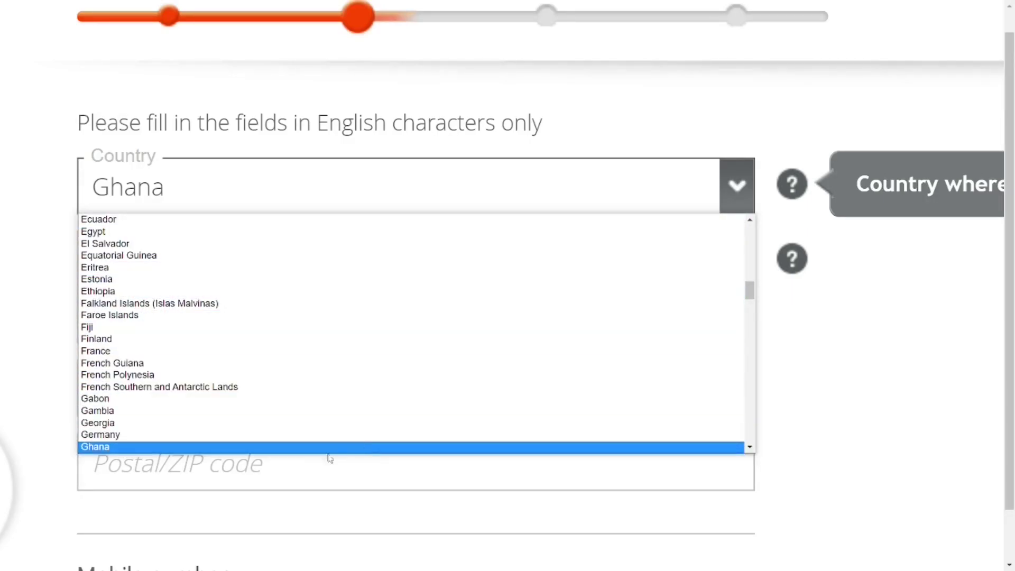
{"action": "left_click", "coordinate": [280, 447]}
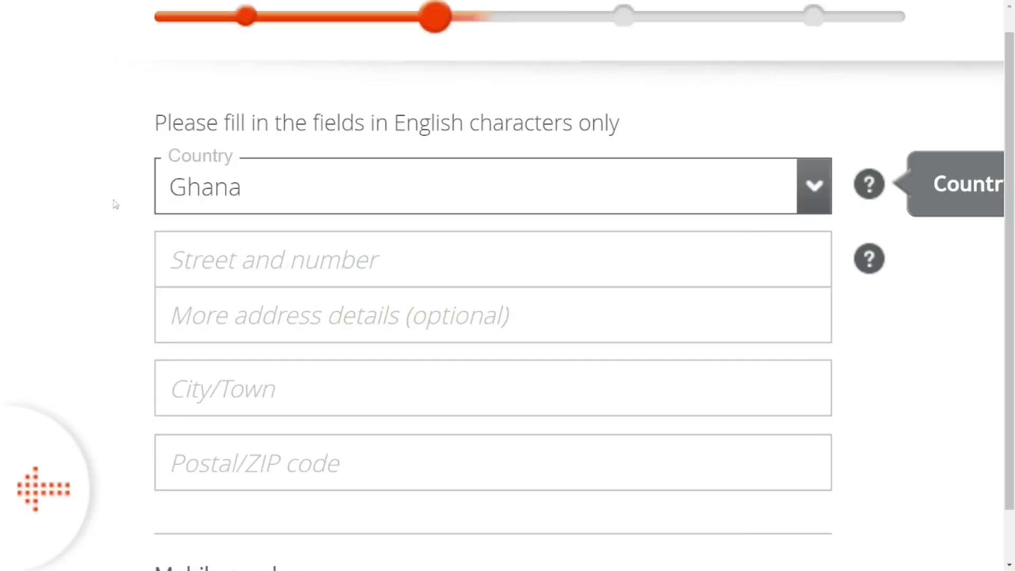
{"action": "left_click", "coordinate": [263, 265]}
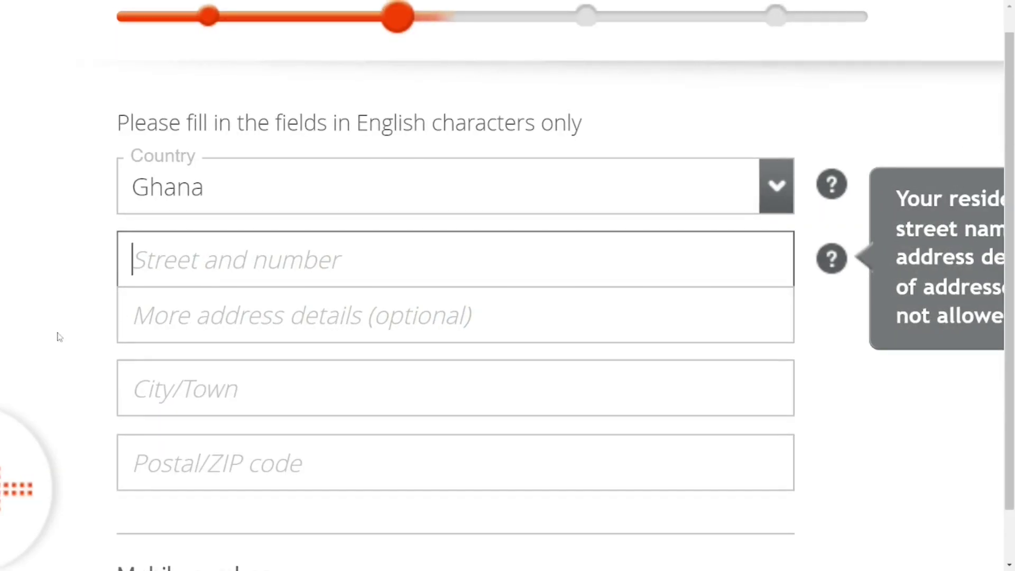
{"action": "left_click", "coordinate": [198, 323]}
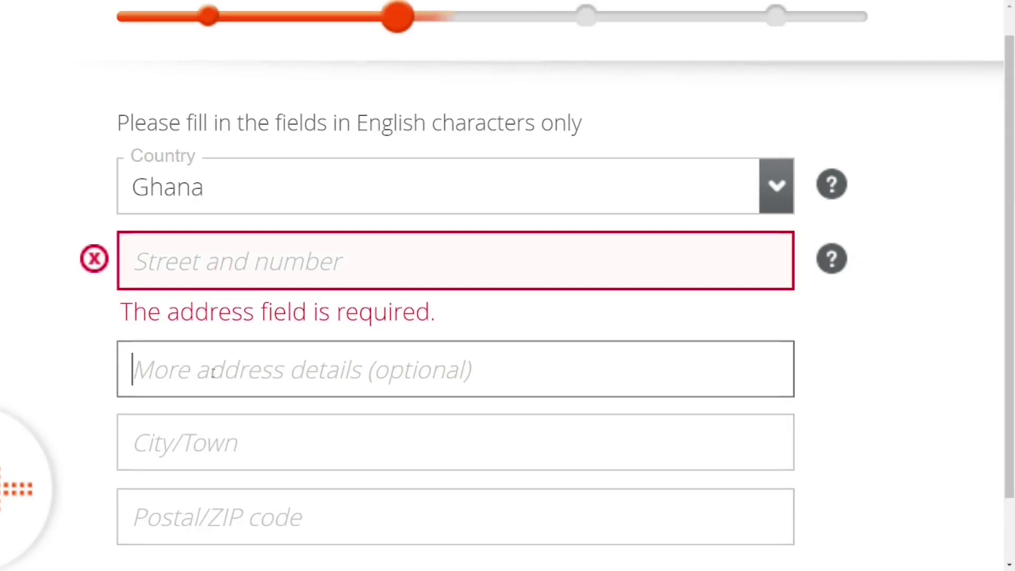
{"action": "scroll", "coordinate": [526, 423], "scroll_direction": "down", "scroll_amount": 3}
{"action": "scroll", "coordinate": [530, 374], "scroll_direction": "down", "scroll_amount": 2}
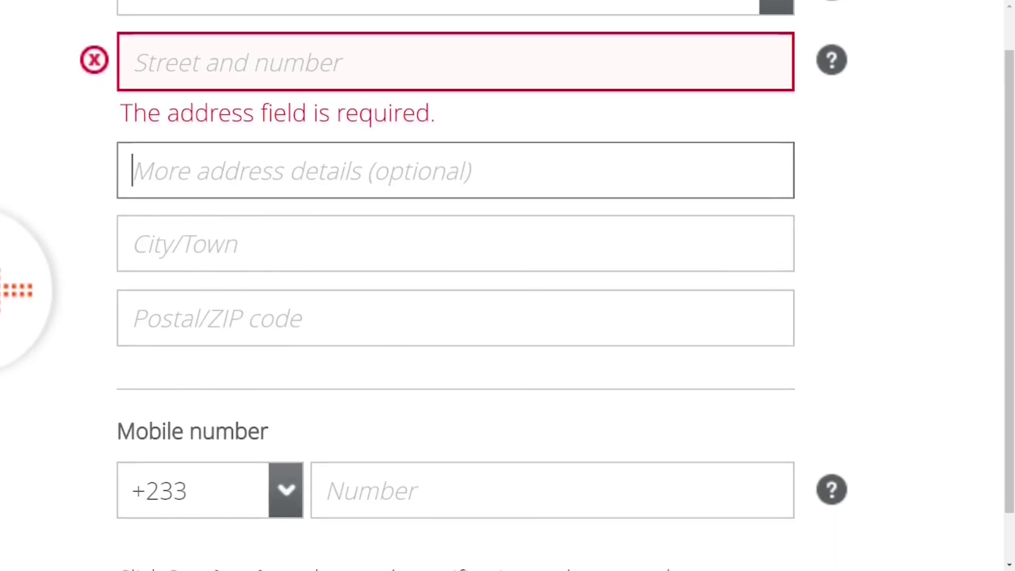
- Pass through City/Town, Postal/ZIP code, mobile number and verification code fields, leaving them empty
{"action": "left_click", "coordinate": [212, 248]}
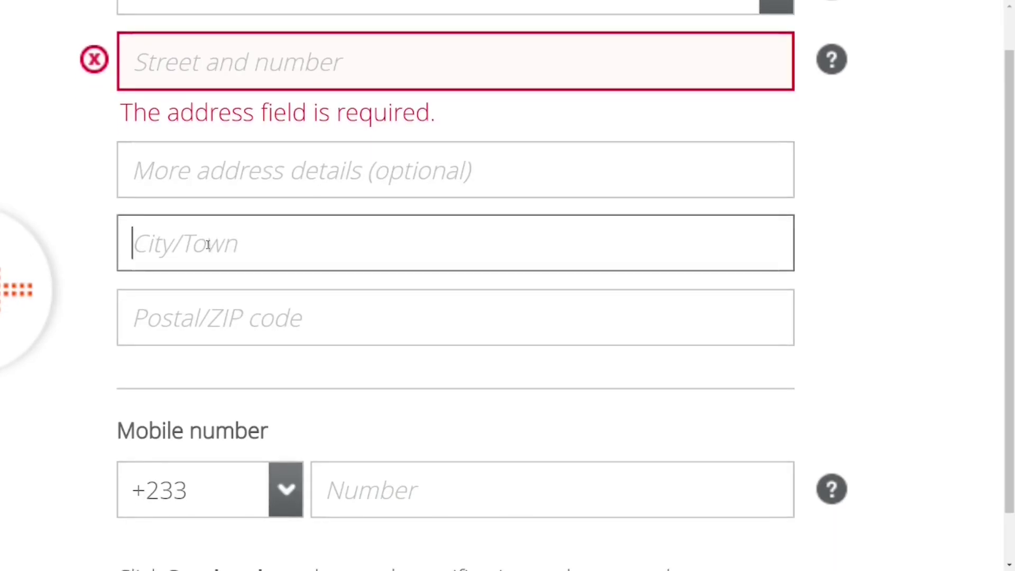
{"action": "left_click", "coordinate": [229, 321]}
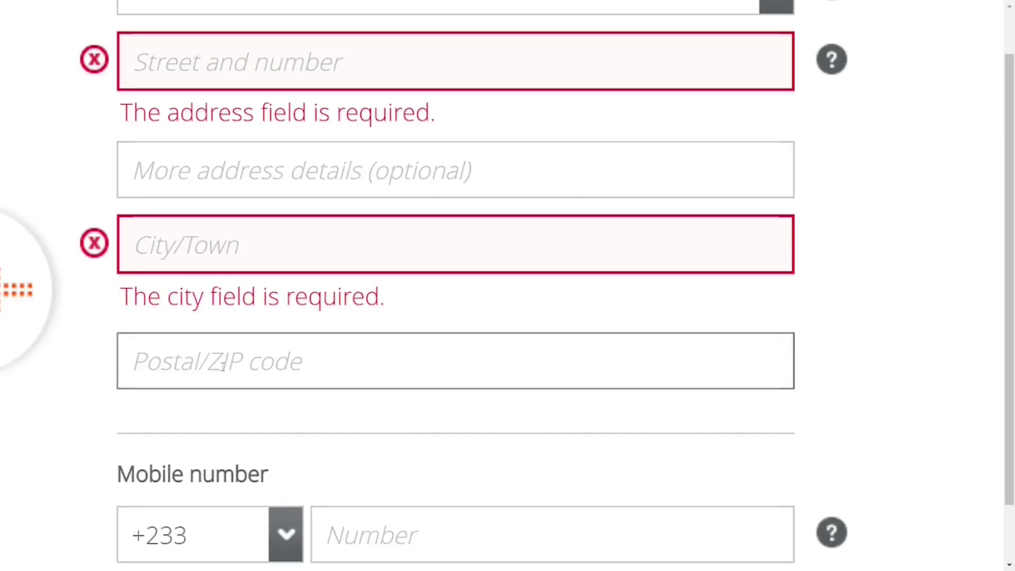
{"action": "scroll", "coordinate": [223, 365], "scroll_direction": "down", "scroll_amount": 6}
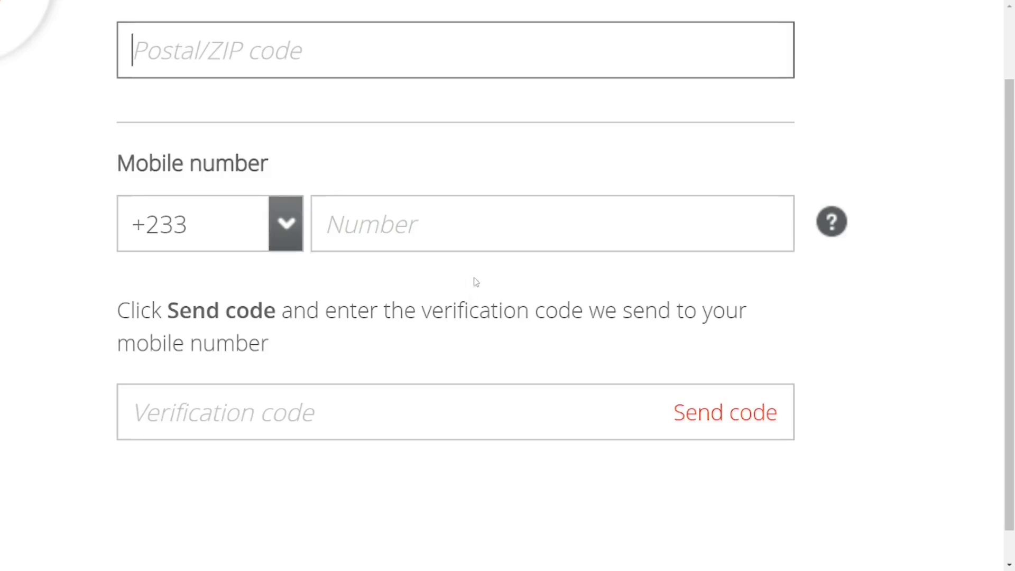
{"action": "left_click", "coordinate": [442, 227]}
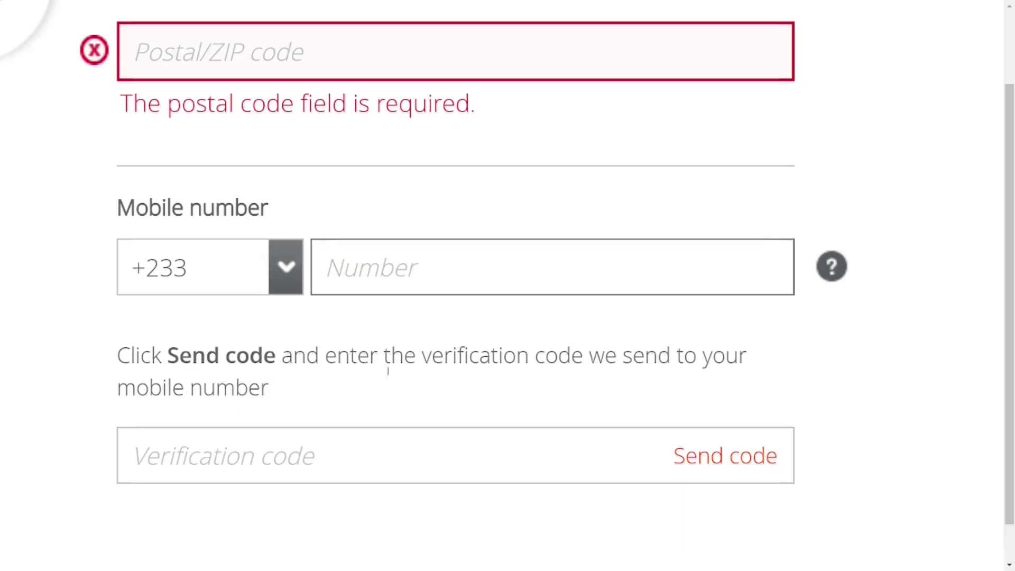
{"action": "left_click", "coordinate": [325, 464]}
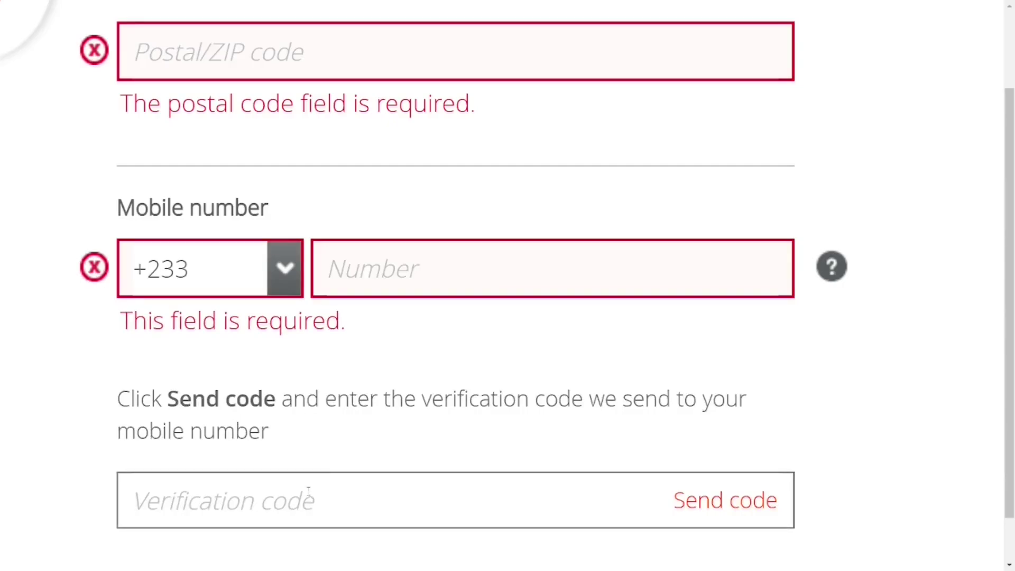
{"action": "left_click", "coordinate": [734, 504]}
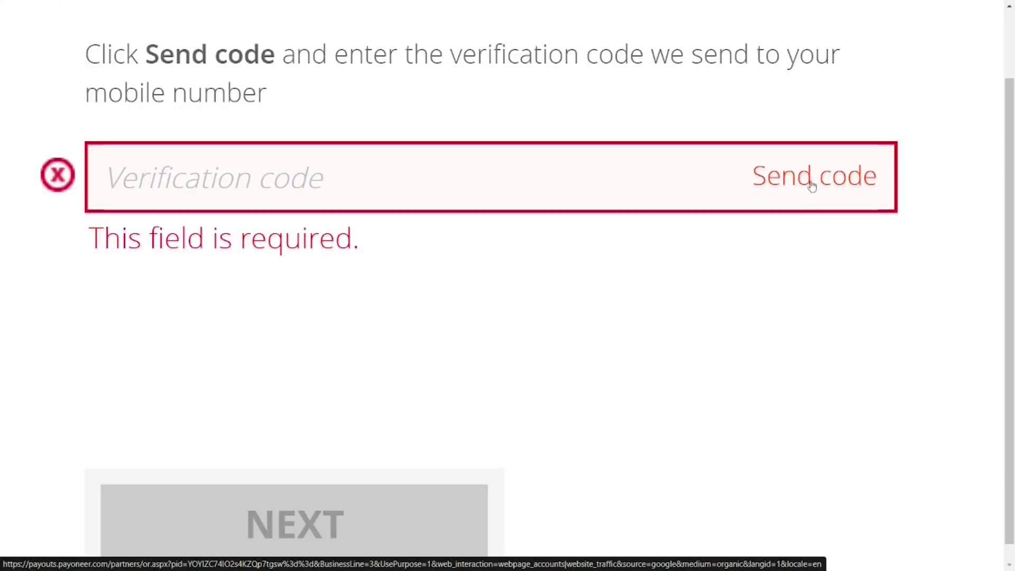
- Send a code to the mobile, enter the received verification code, and continue to Security Details
{"action": "left_click", "coordinate": [809, 181]}
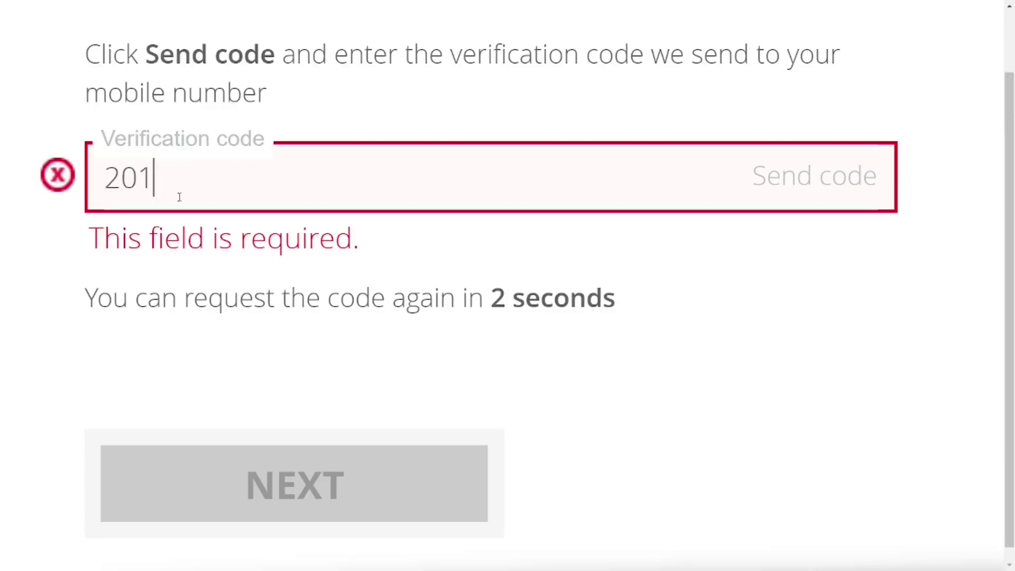
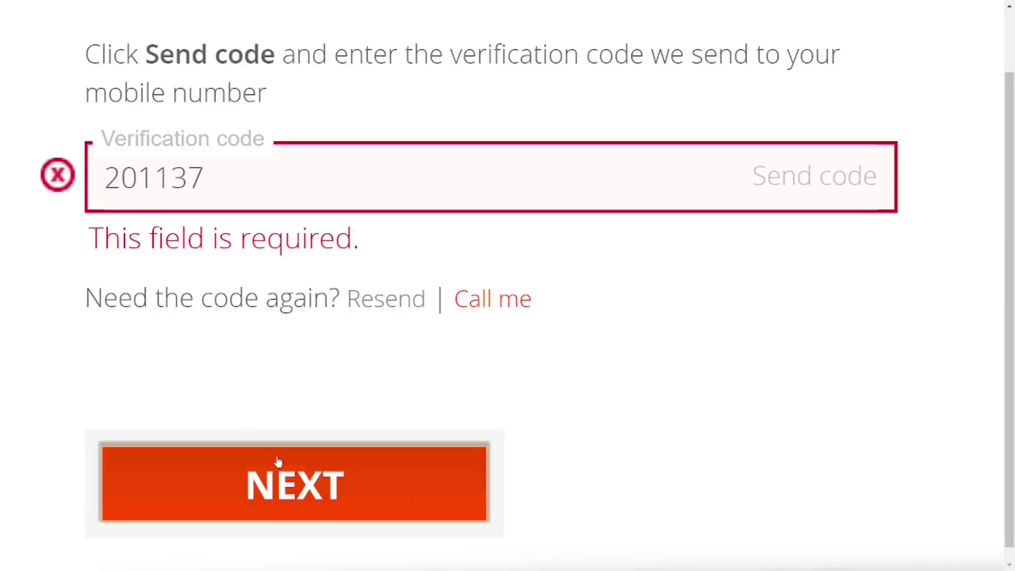
{"action": "left_click", "coordinate": [294, 479]}
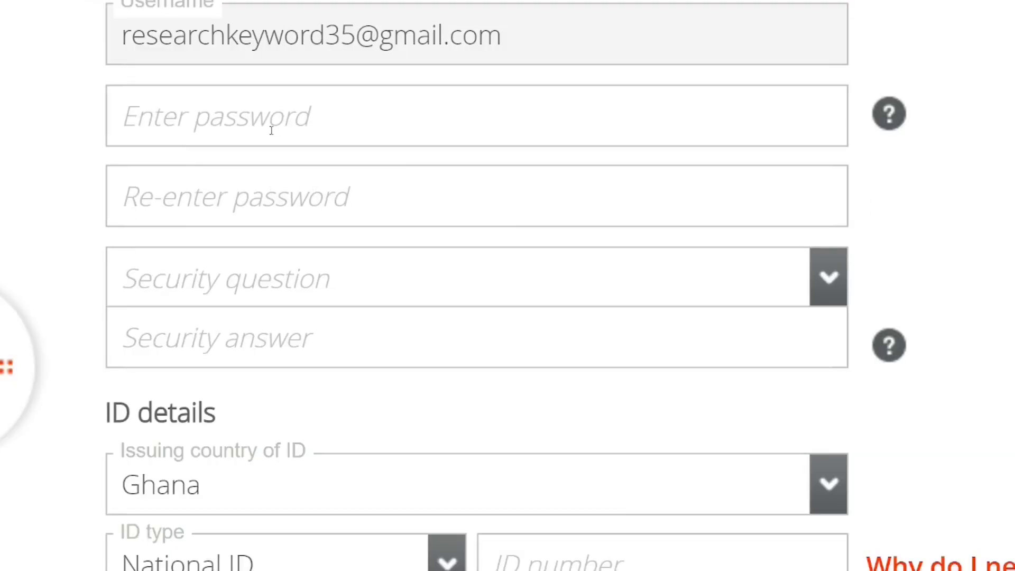
- Pass the password fields and pick 'What was the name of your first pet?' as security question
{"action": "left_click", "coordinate": [272, 130]}
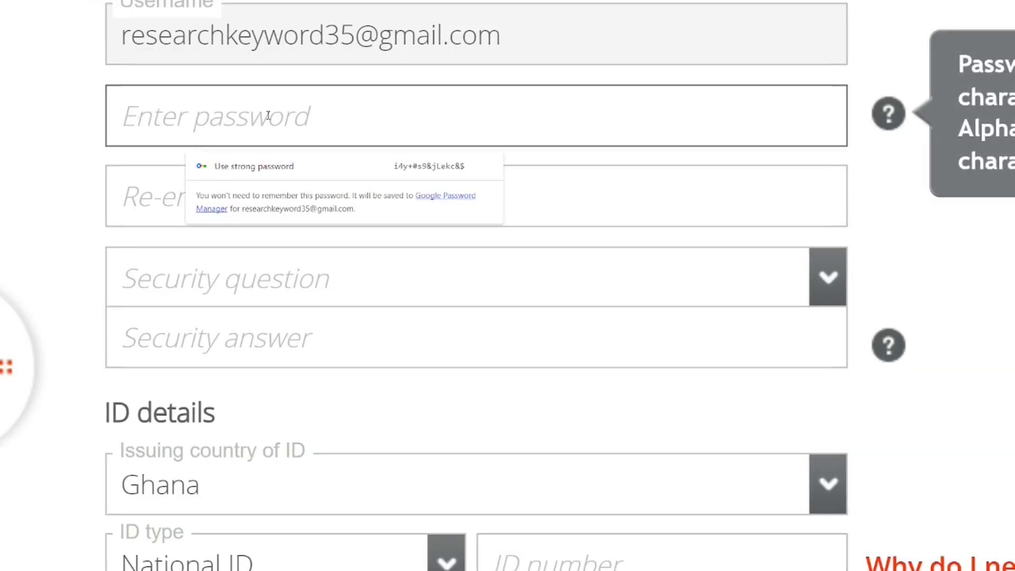
{"action": "left_click", "coordinate": [153, 209]}
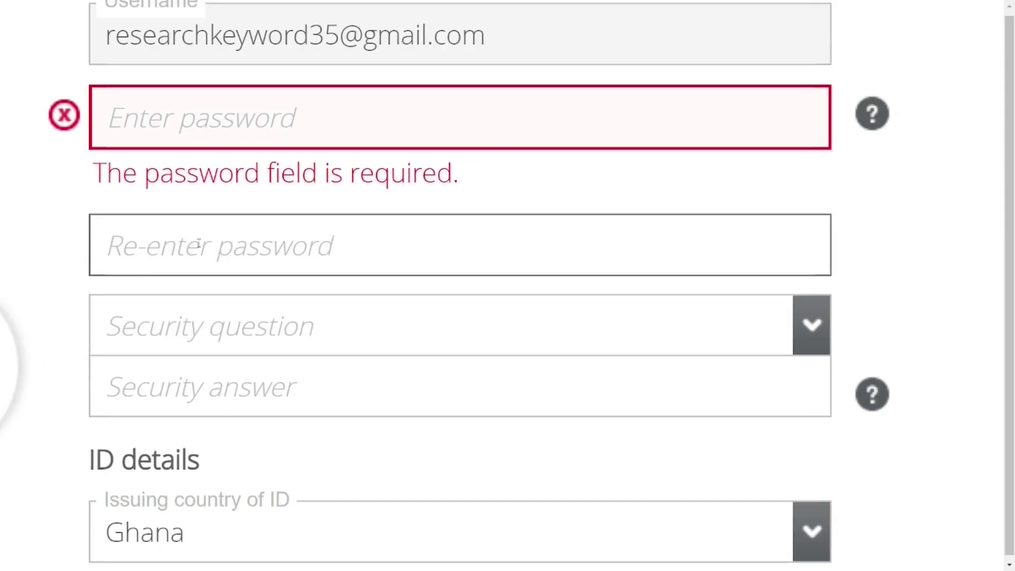
{"action": "scroll", "coordinate": [196, 245], "scroll_direction": "down", "scroll_amount": 3}
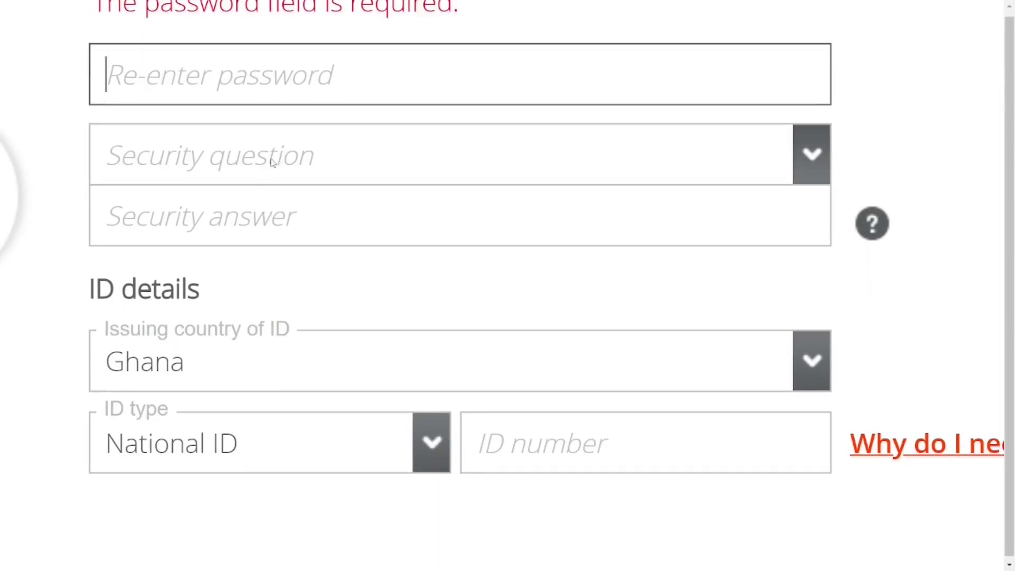
{"action": "left_click", "coordinate": [291, 157]}
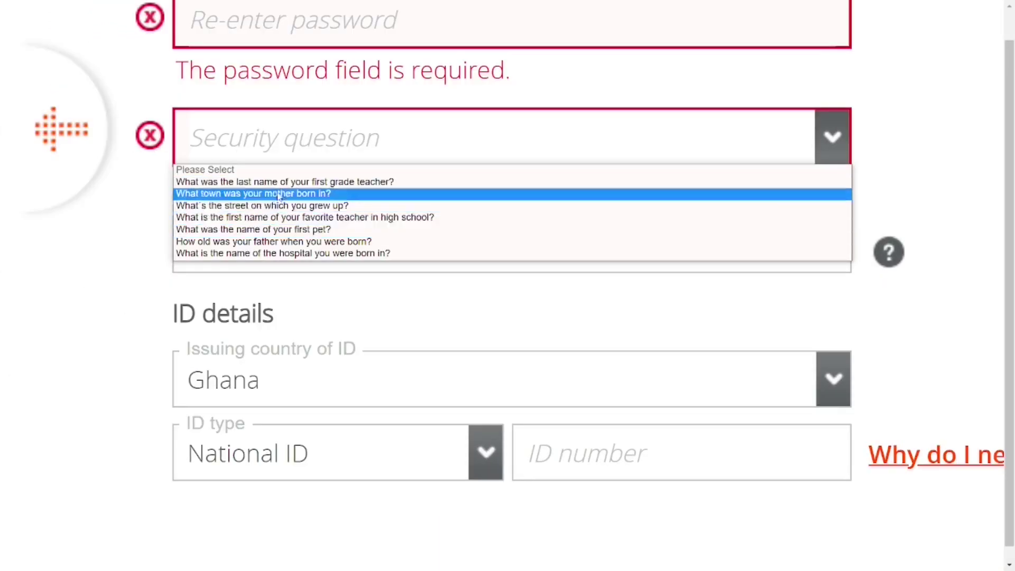
{"action": "left_click", "coordinate": [852, 150]}
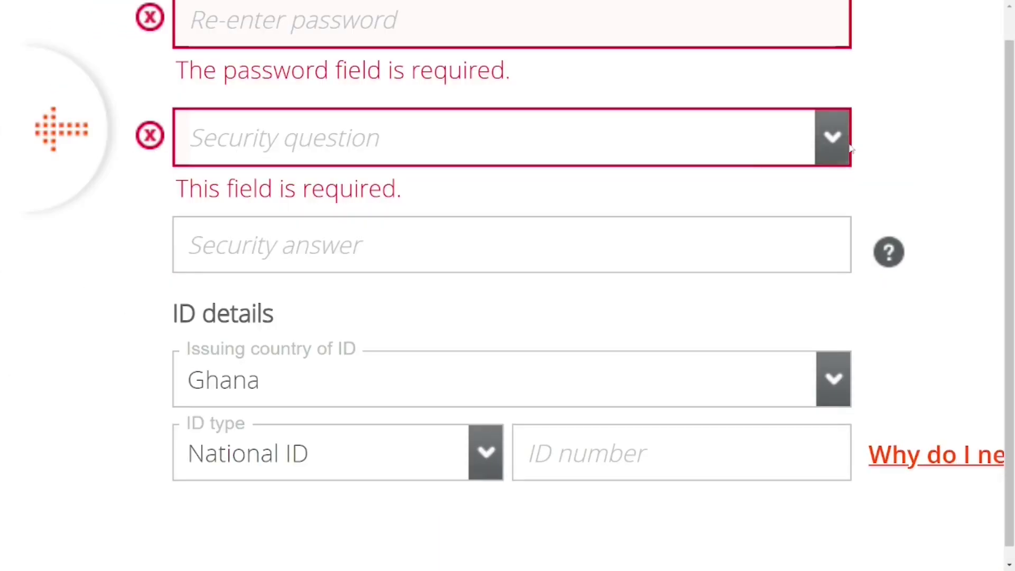
{"action": "left_click", "coordinate": [308, 243]}
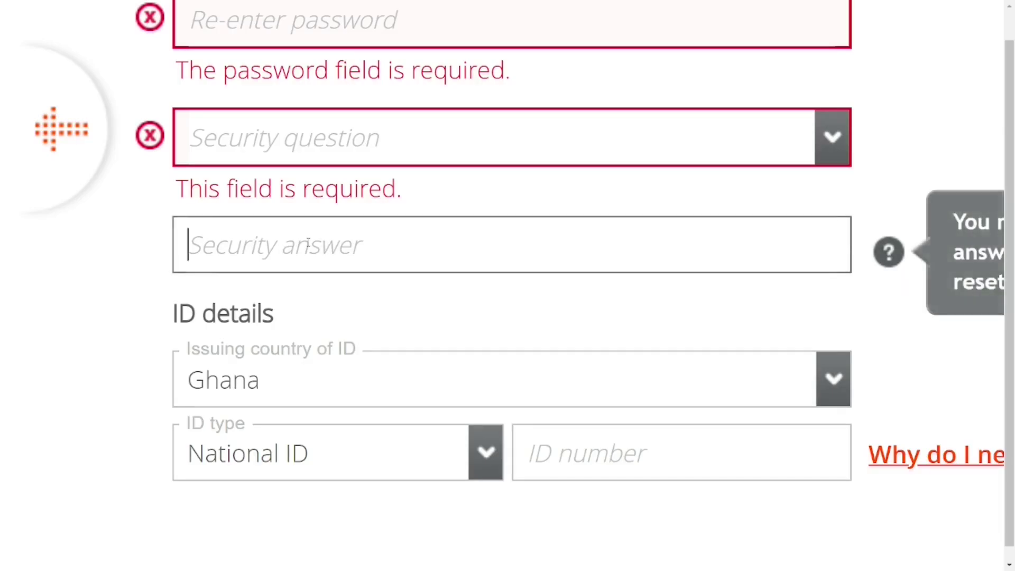
{"action": "left_click", "coordinate": [822, 142]}
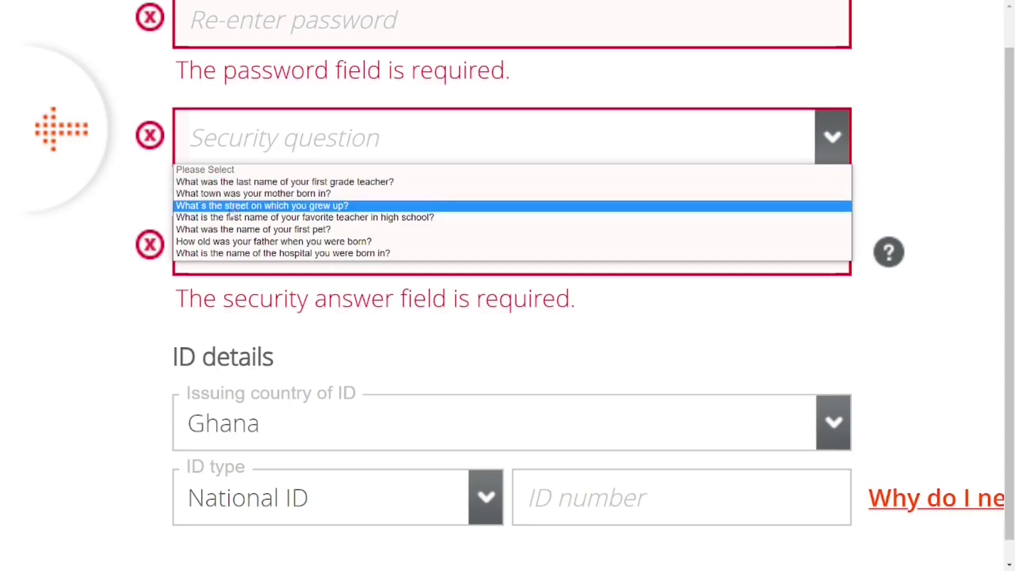
{"action": "left_click", "coordinate": [298, 233]}
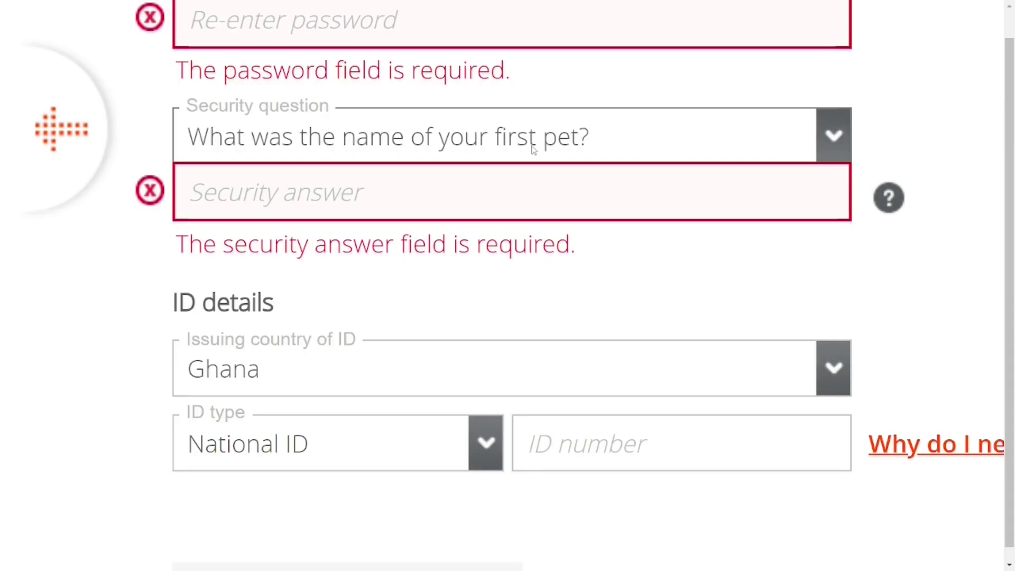
{"action": "left_click", "coordinate": [453, 178]}
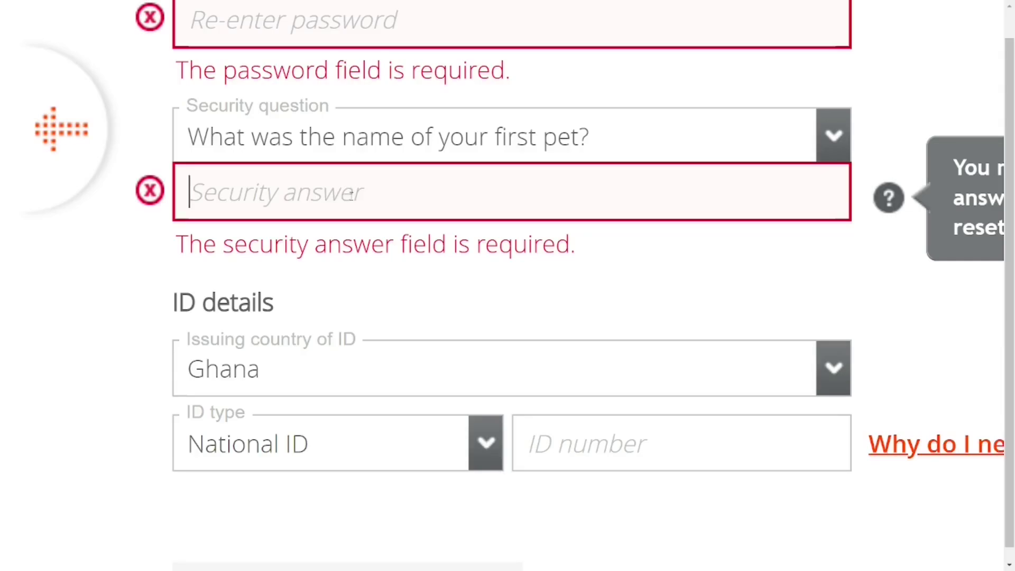
{"action": "scroll", "coordinate": [579, 281], "scroll_direction": "down", "scroll_amount": 3}
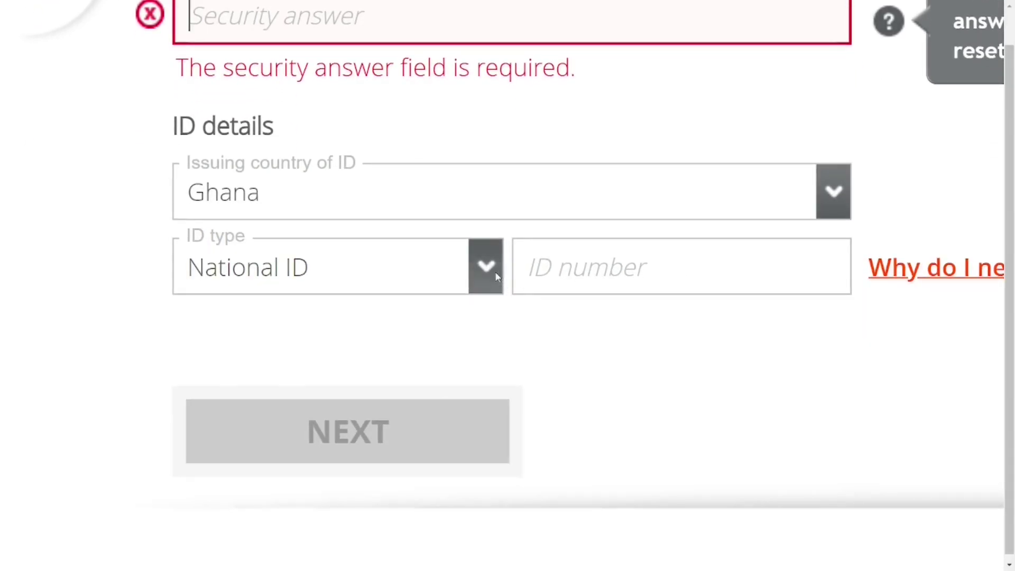
{"action": "left_click", "coordinate": [494, 269]}
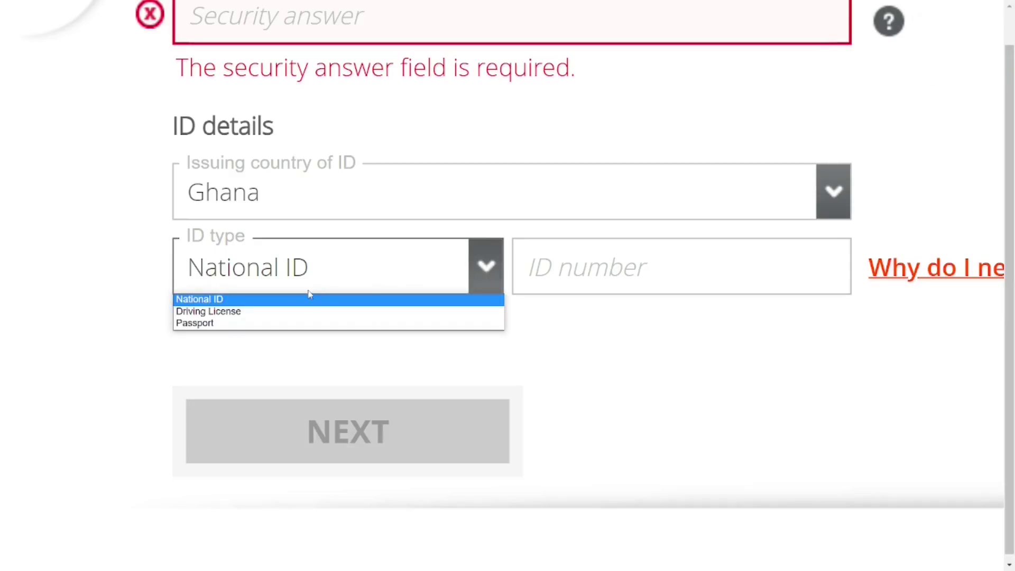
{"action": "left_click", "coordinate": [290, 313]}
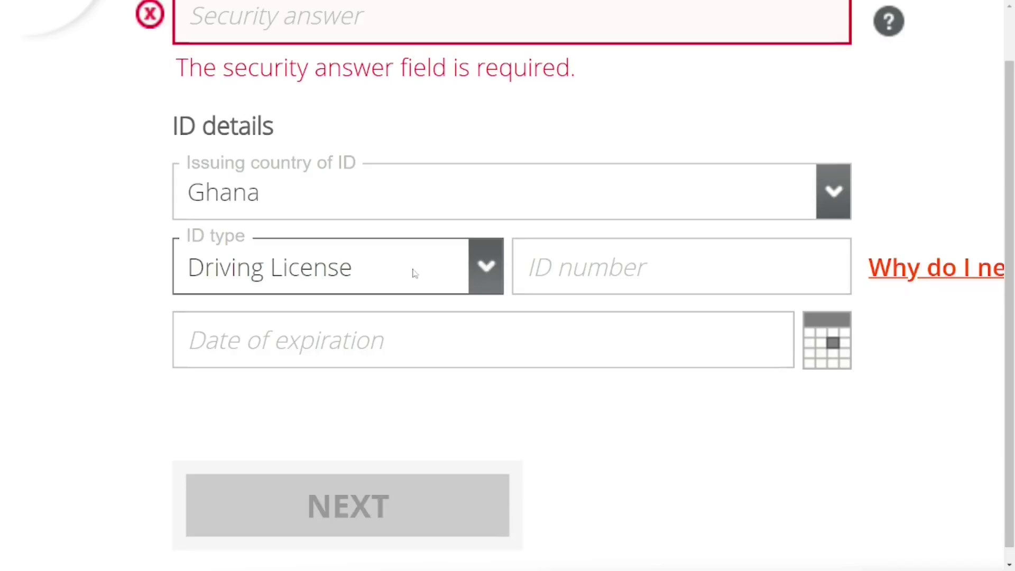
{"action": "left_click", "coordinate": [646, 266]}
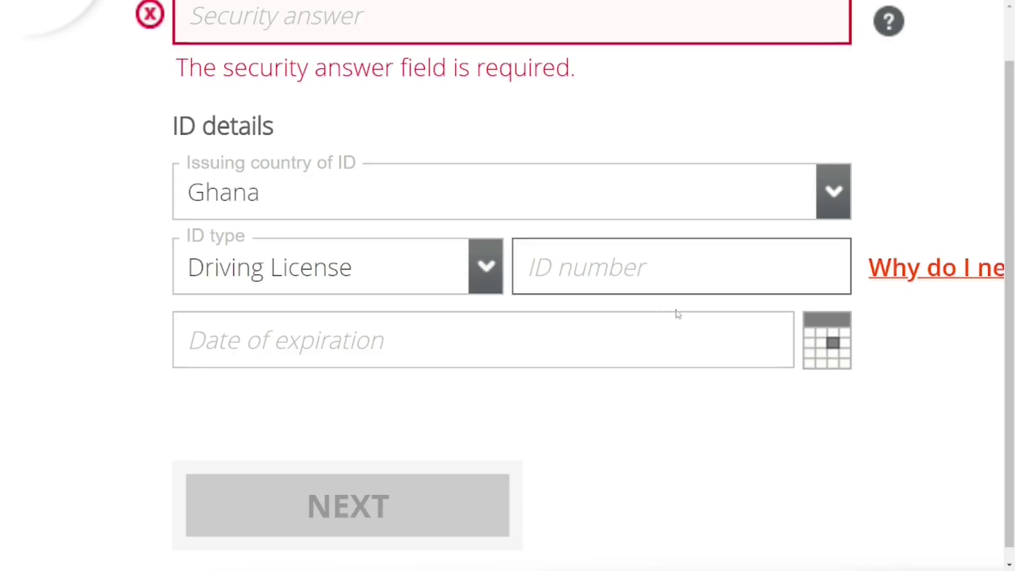
{"action": "left_click", "coordinate": [587, 341]}
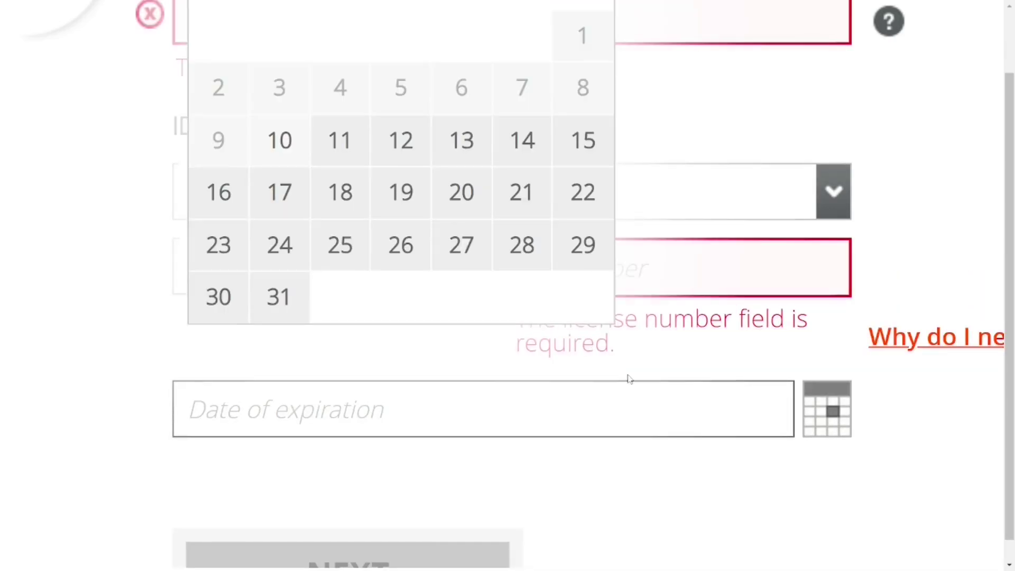
{"action": "scroll", "coordinate": [370, 177], "scroll_direction": "up", "scroll_amount": 3}
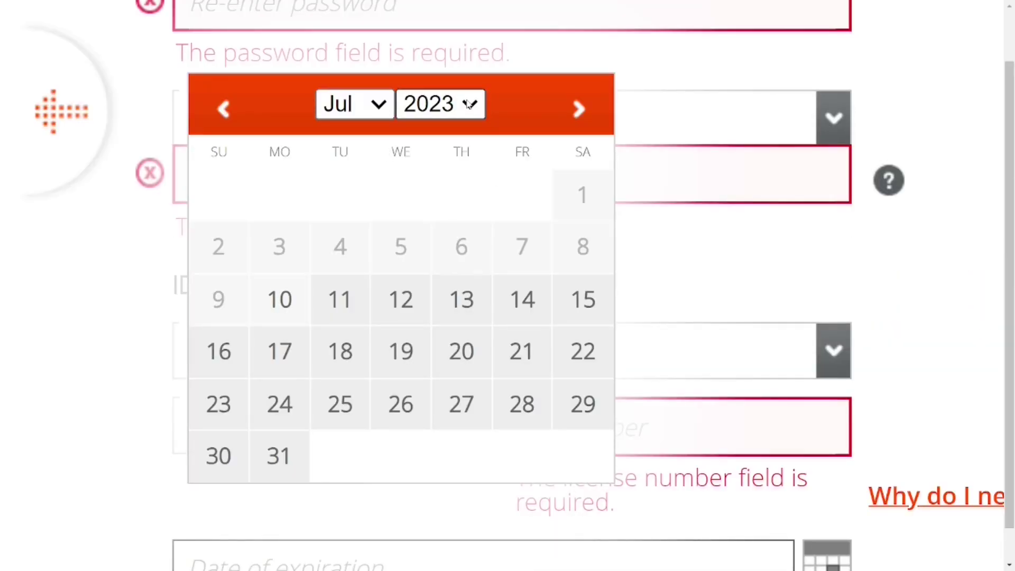
{"action": "left_click", "coordinate": [469, 104]}
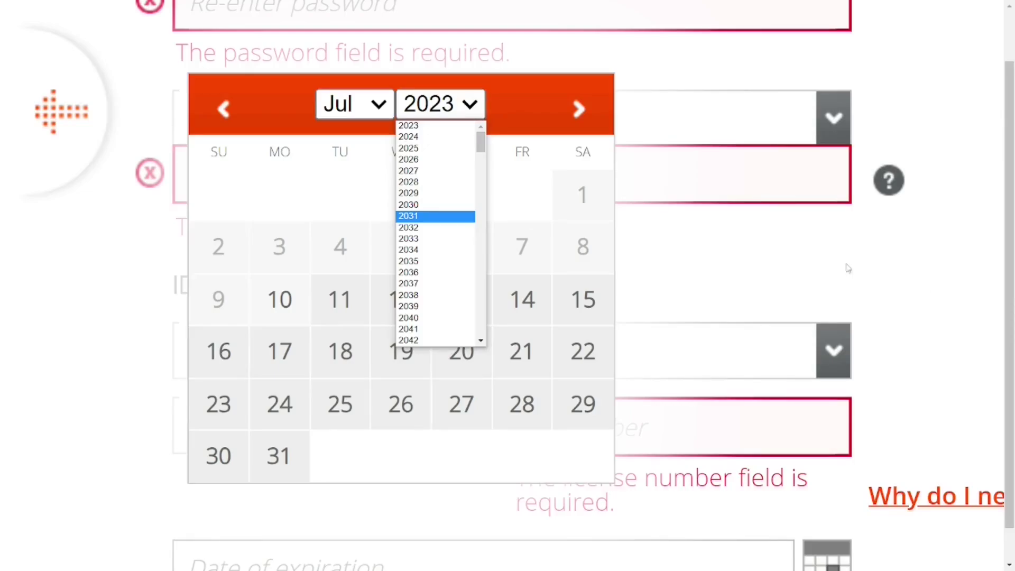
{"action": "left_click", "coordinate": [968, 295]}
{"action": "scroll", "coordinate": [968, 296], "scroll_direction": "down", "scroll_amount": 5}
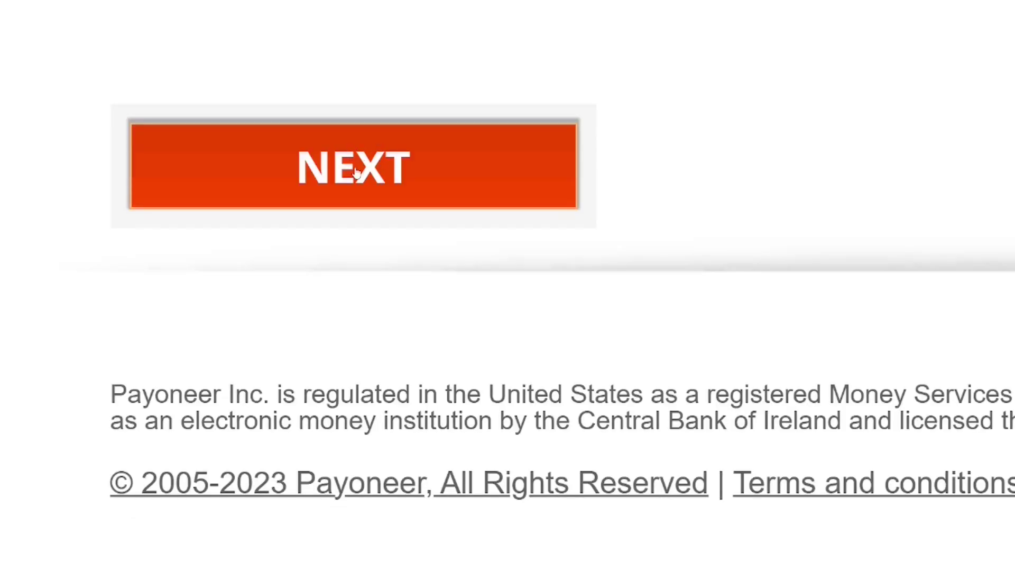
- Continue to the bank account page and set the account currency to USD
{"action": "left_click", "coordinate": [347, 442]}
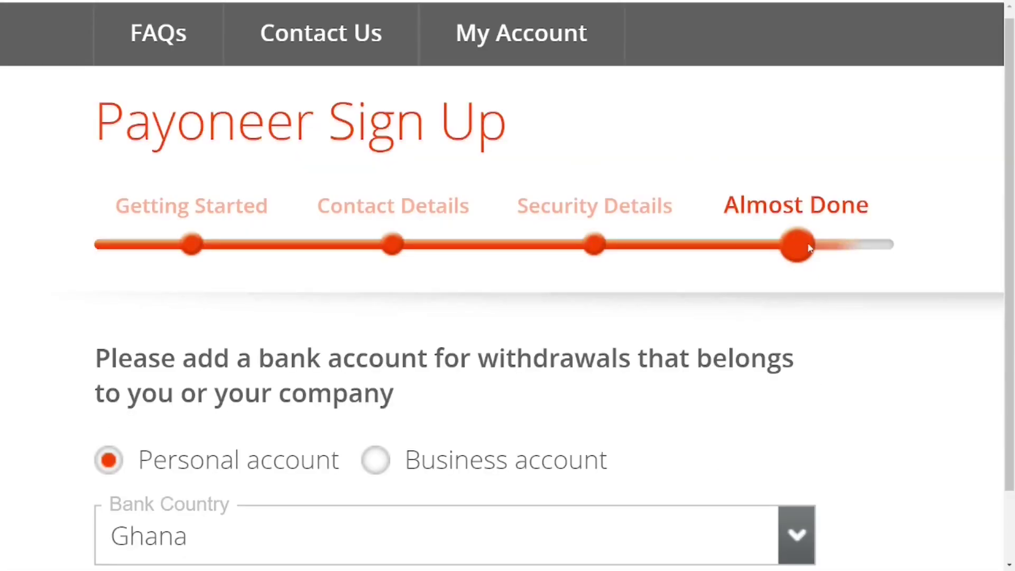
{"action": "scroll", "coordinate": [607, 390], "scroll_direction": "down", "scroll_amount": 5}
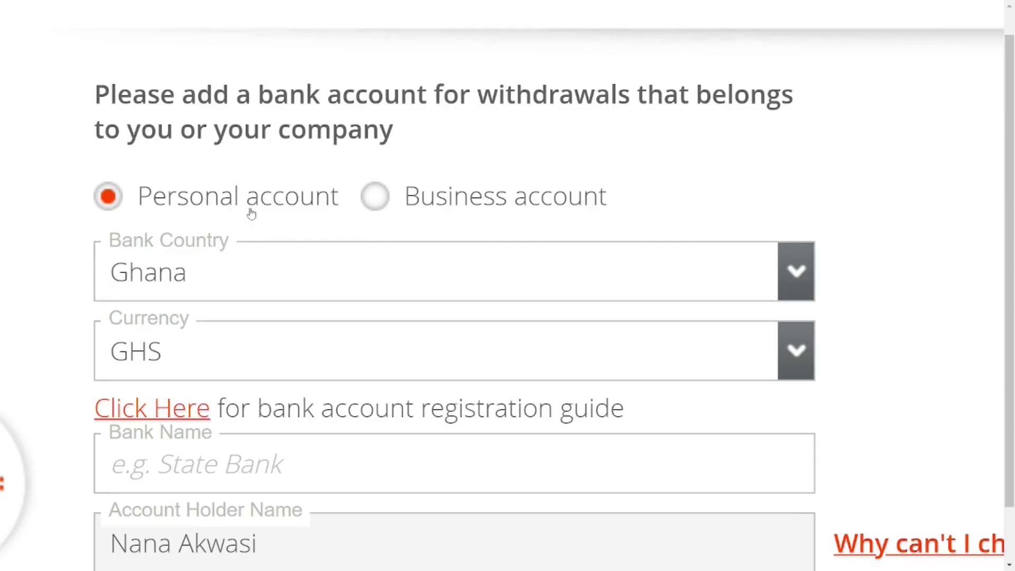
{"action": "scroll", "coordinate": [582, 317], "scroll_direction": "down", "scroll_amount": 3}
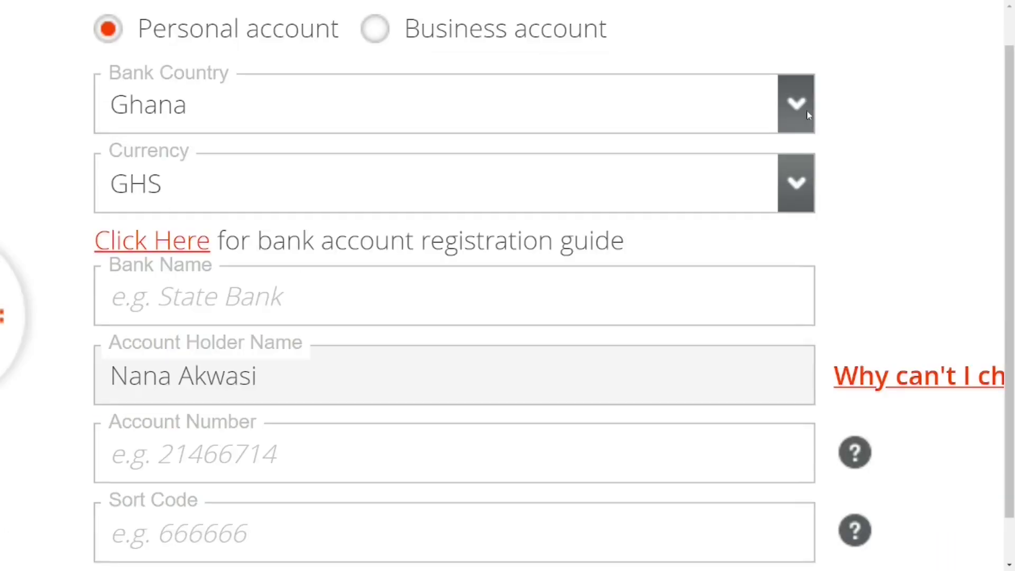
{"action": "left_click", "coordinate": [801, 188]}
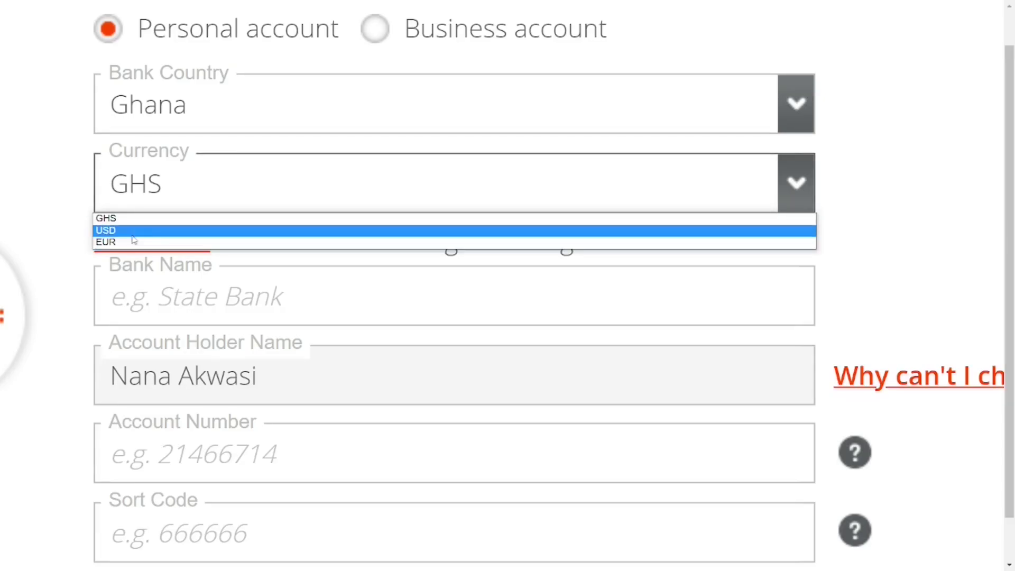
{"action": "left_click", "coordinate": [222, 230]}
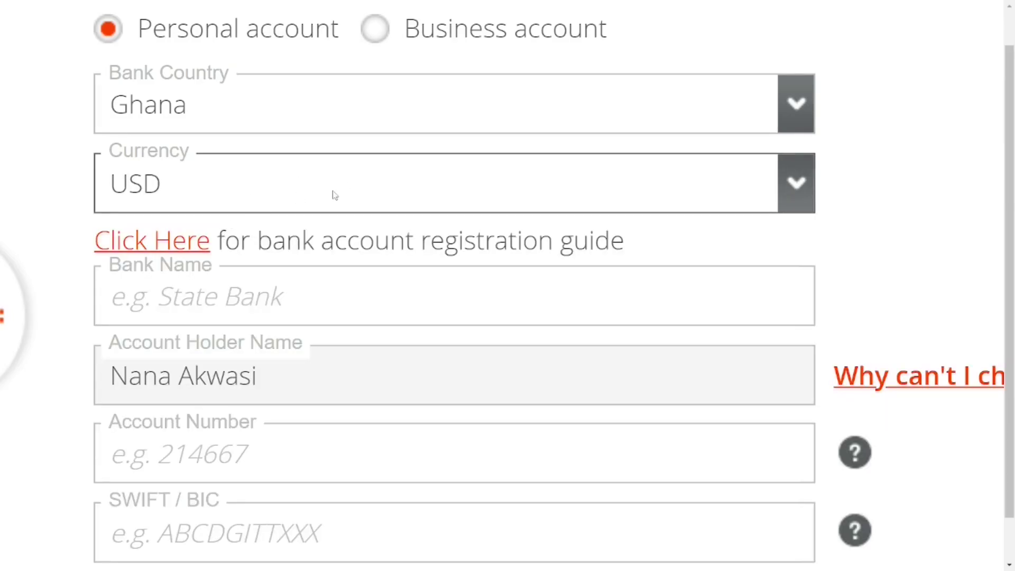
- Pass through Bank Name, Account Number and SWIFT / BIC fields, then start a new Google search
{"action": "scroll", "coordinate": [365, 195], "scroll_direction": "down", "scroll_amount": 2}
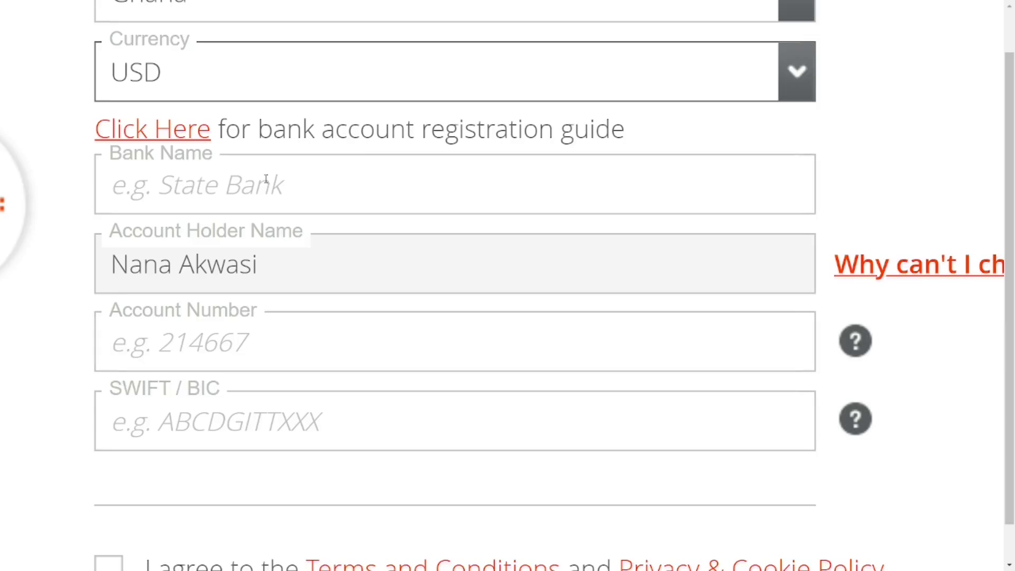
{"action": "left_click", "coordinate": [204, 186]}
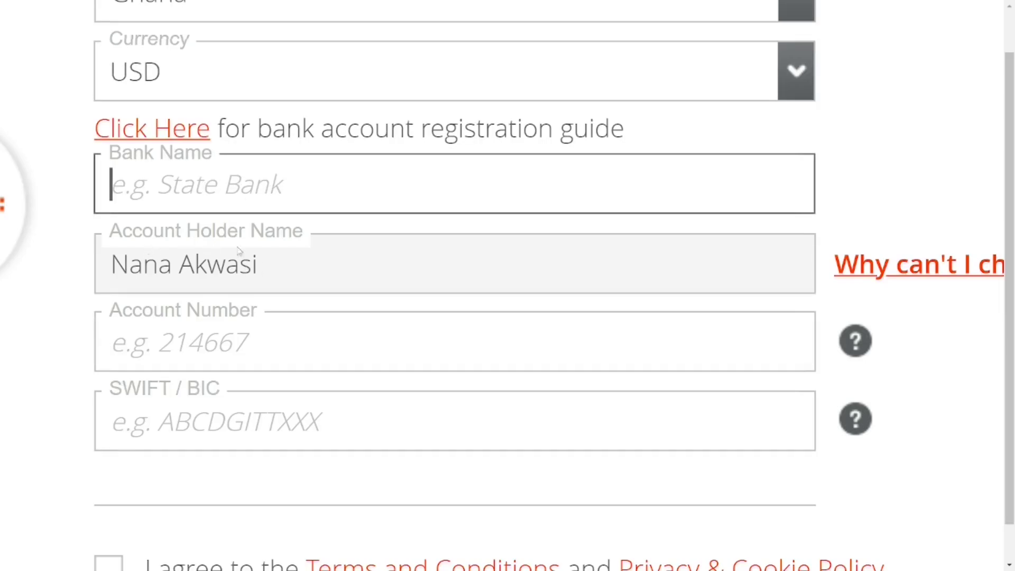
{"action": "left_click", "coordinate": [284, 268]}
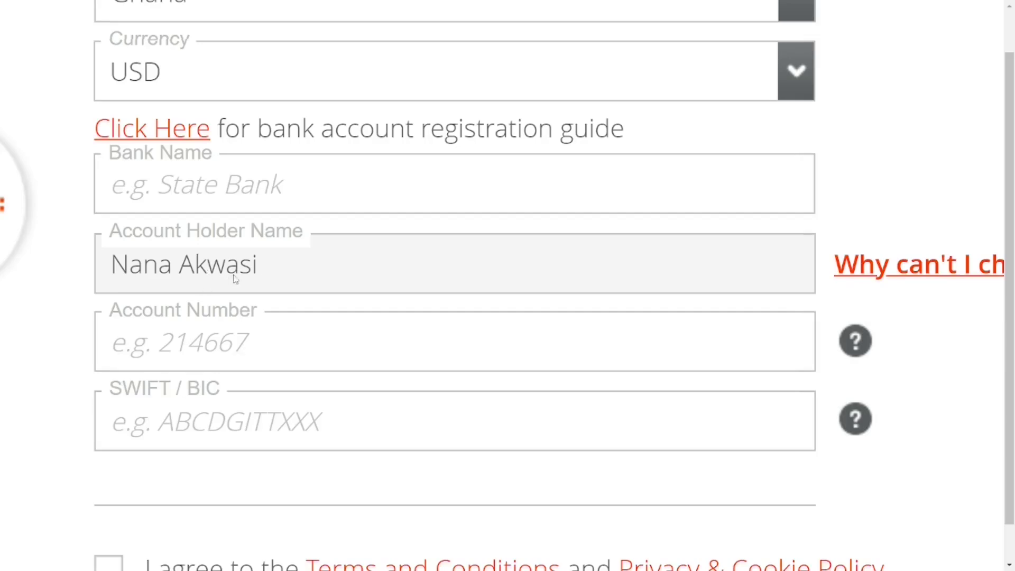
{"action": "left_click", "coordinate": [272, 339]}
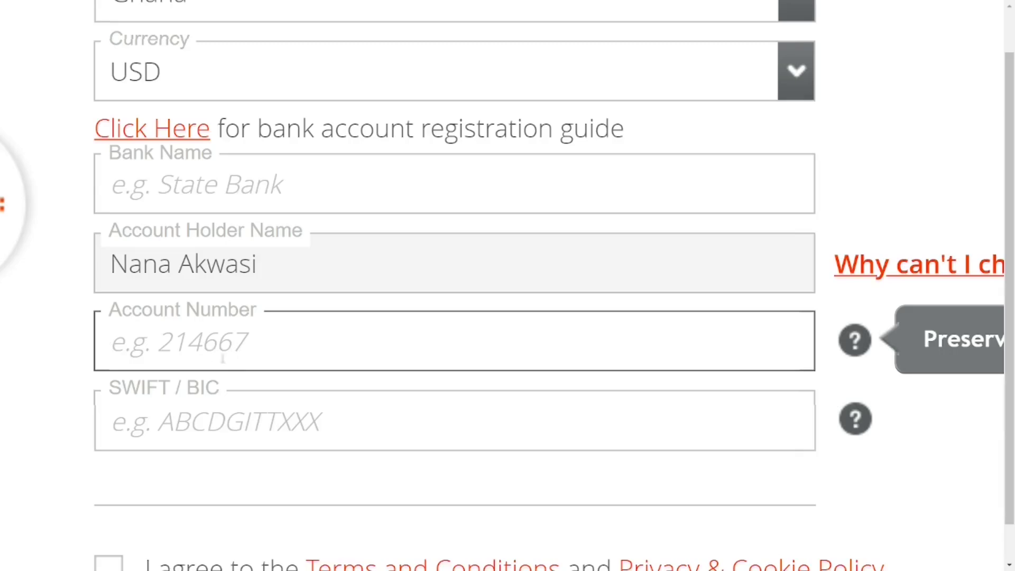
{"action": "left_click", "coordinate": [279, 426]}
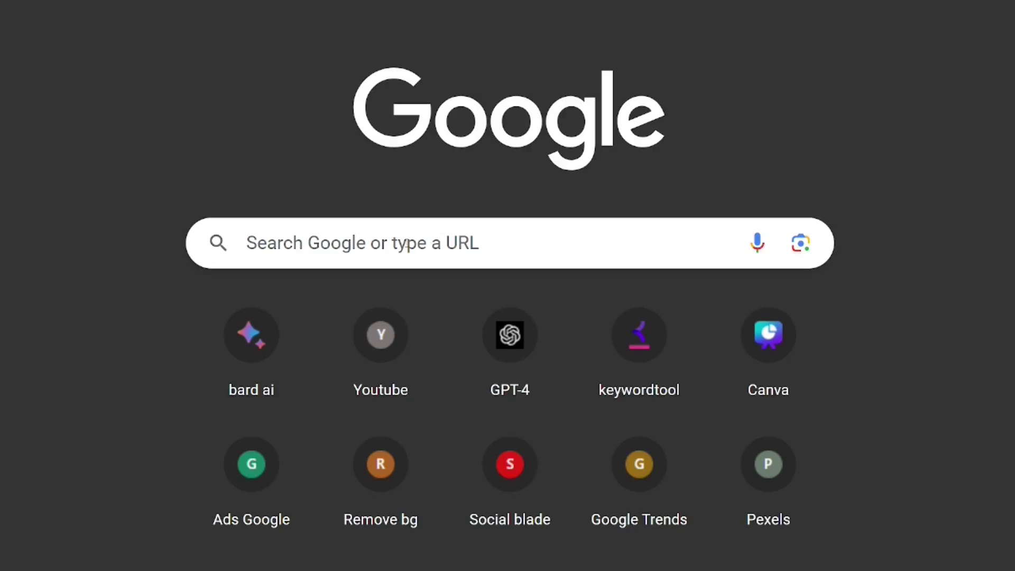
{"action": "left_click", "coordinate": [407, 243]}
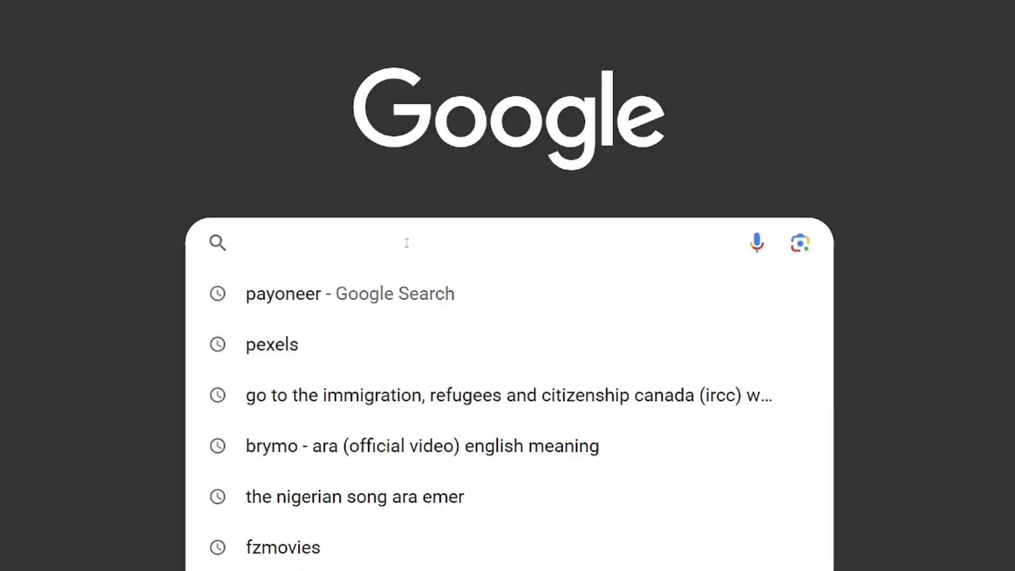
- Search Google for 'gcb bank SWIFT', copy the code GHCBGHAC and return to Payoneer
{"action": "type", "text": "gcb bank SWIFT"}
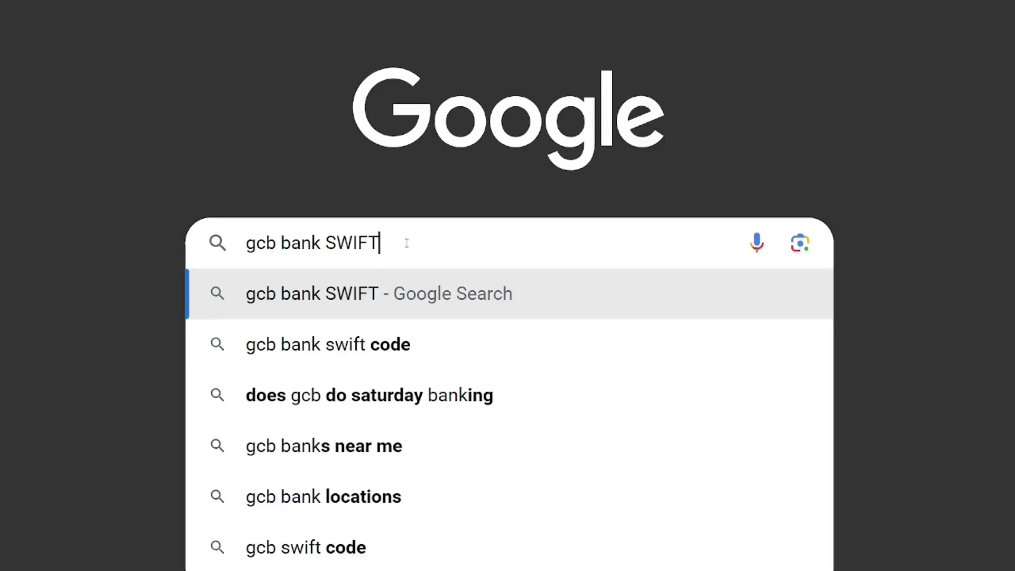
{"action": "left_click", "coordinate": [408, 353]}
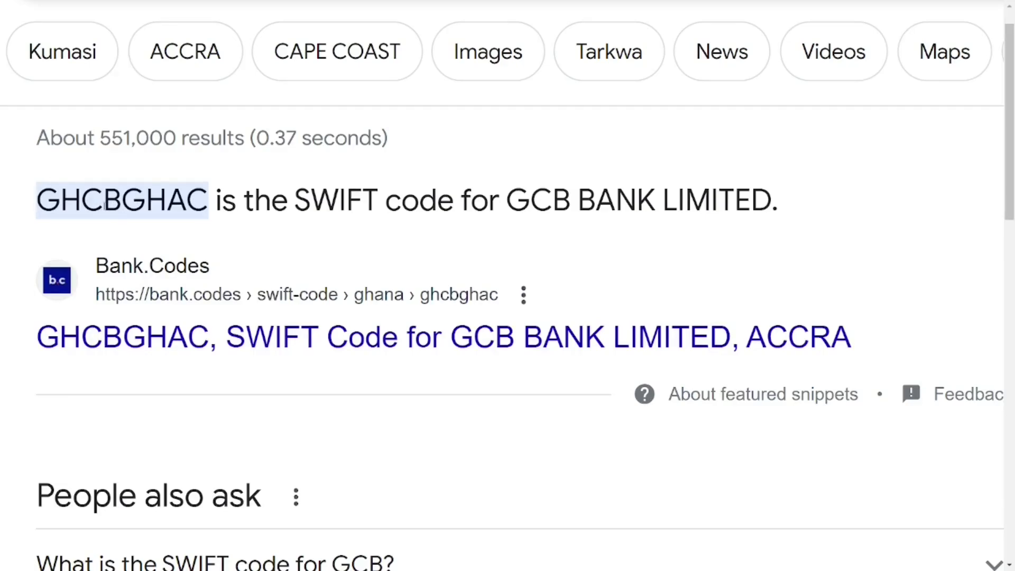
{"action": "left_click_drag", "start_coordinate": [37, 201], "coordinate": [205, 211]}
{"action": "key", "text": "ctrl+c"}
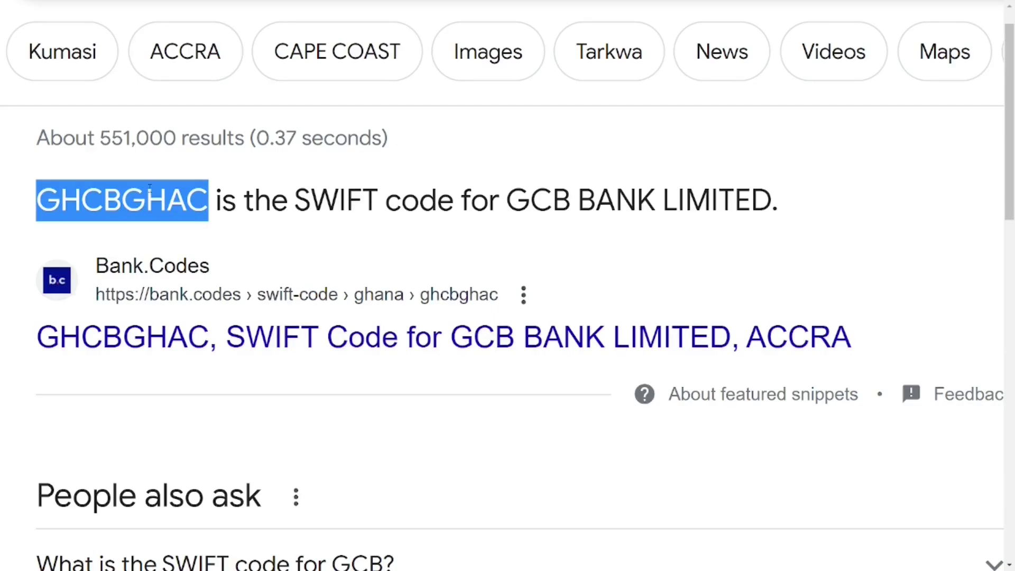
{"action": "key", "text": "alt+Tab"}
- Paste GHCBGHAC into SWIFT / BIC, tick both 'I agree' checkboxes, and scroll to SUBMIT
{"action": "left_click", "coordinate": [290, 176]}
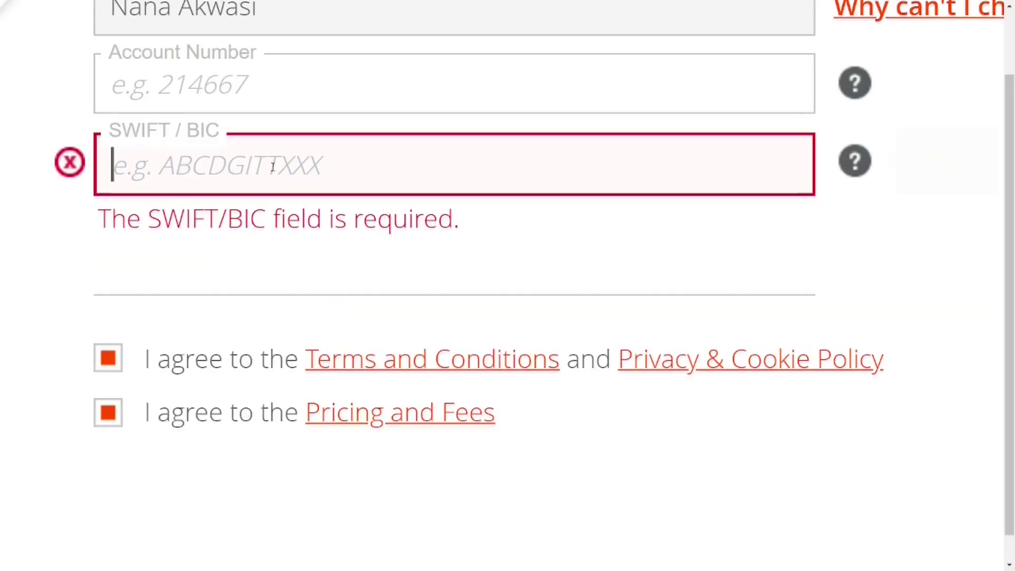
{"action": "key", "text": "ctrl+v"}
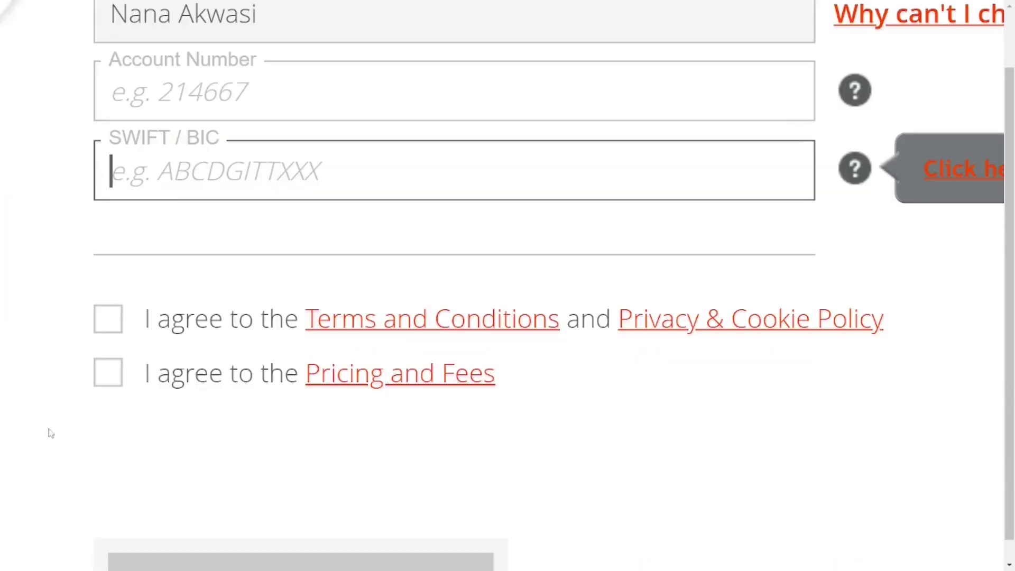
{"action": "left_click", "coordinate": [108, 320]}
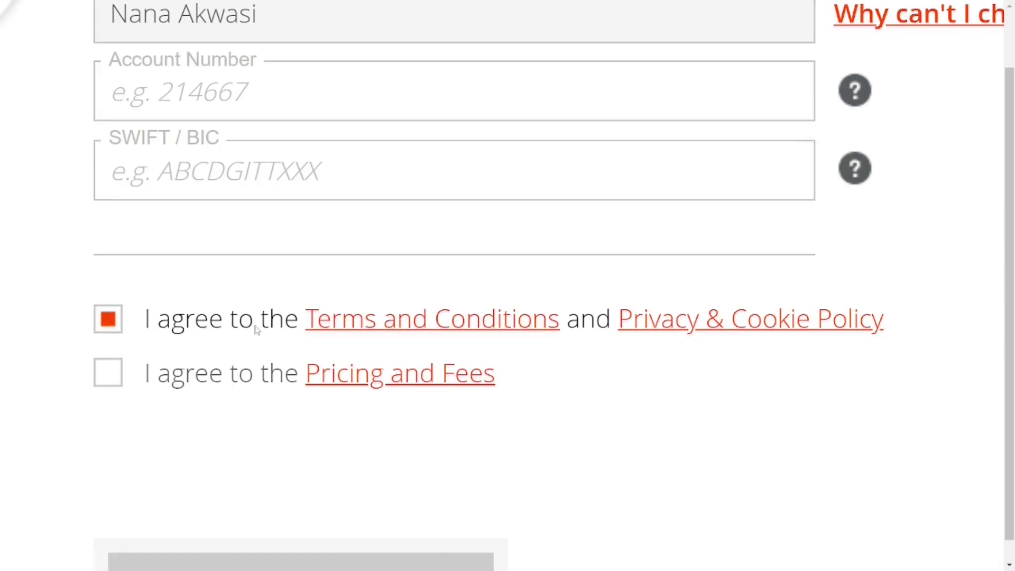
{"action": "left_click", "coordinate": [112, 376]}
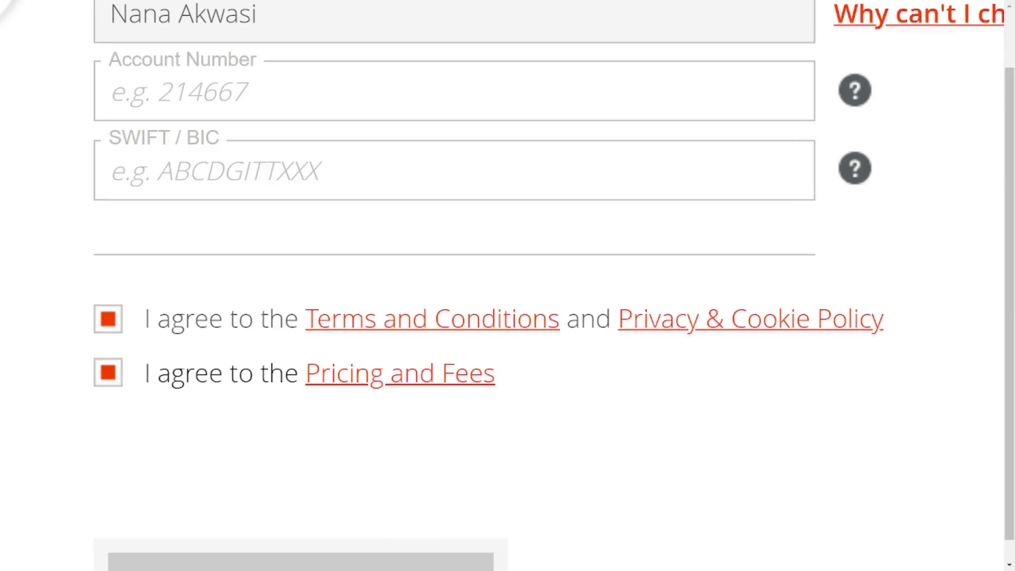
{"action": "scroll", "coordinate": [596, 268], "scroll_direction": "down", "scroll_amount": 4}
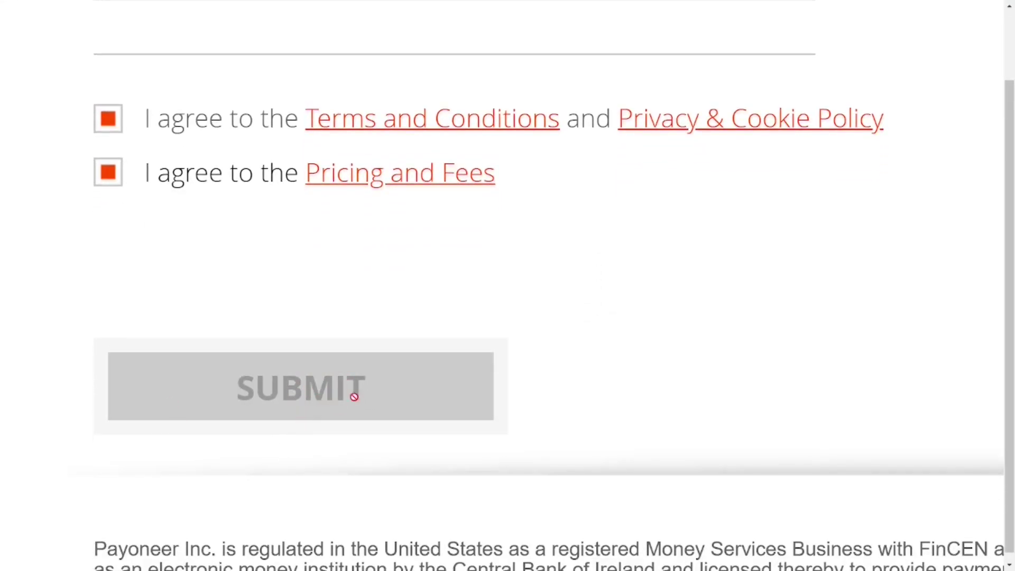
{"action": "scroll", "coordinate": [344, 345], "scroll_direction": "down", "scroll_amount": 1}
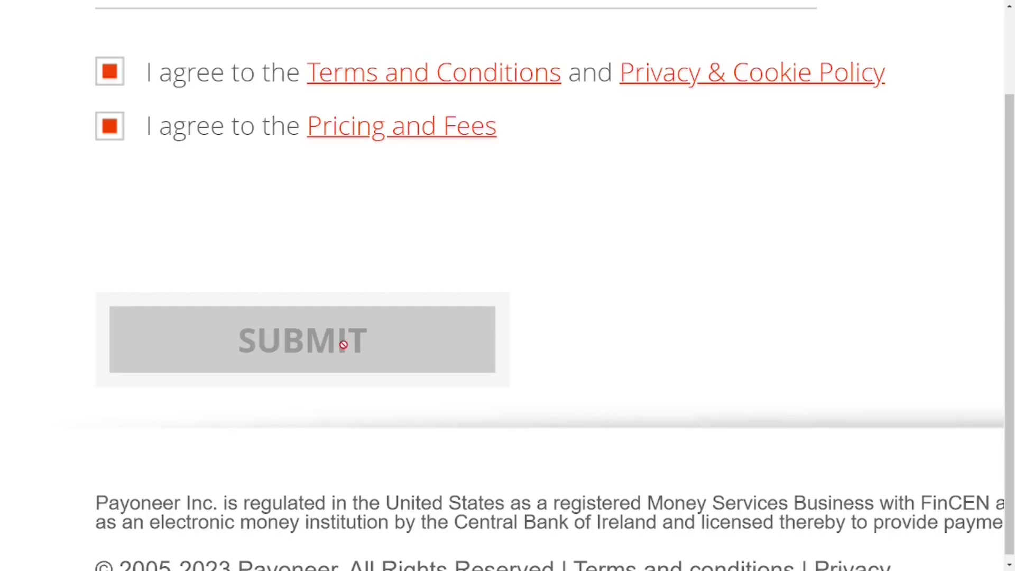